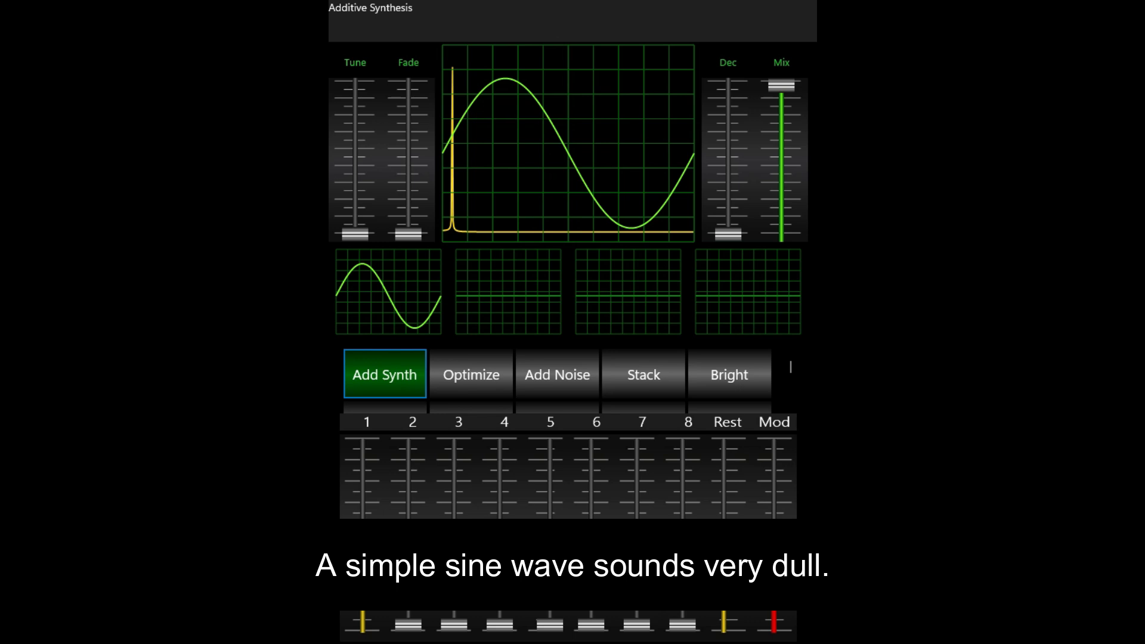
Add overtones 6, 4, 8, 3, 7, 2 and 5 to the sine wave at differing levels
{"action": "left_click_drag", "start_coordinate": [591, 625], "coordinate": [591, 488]}
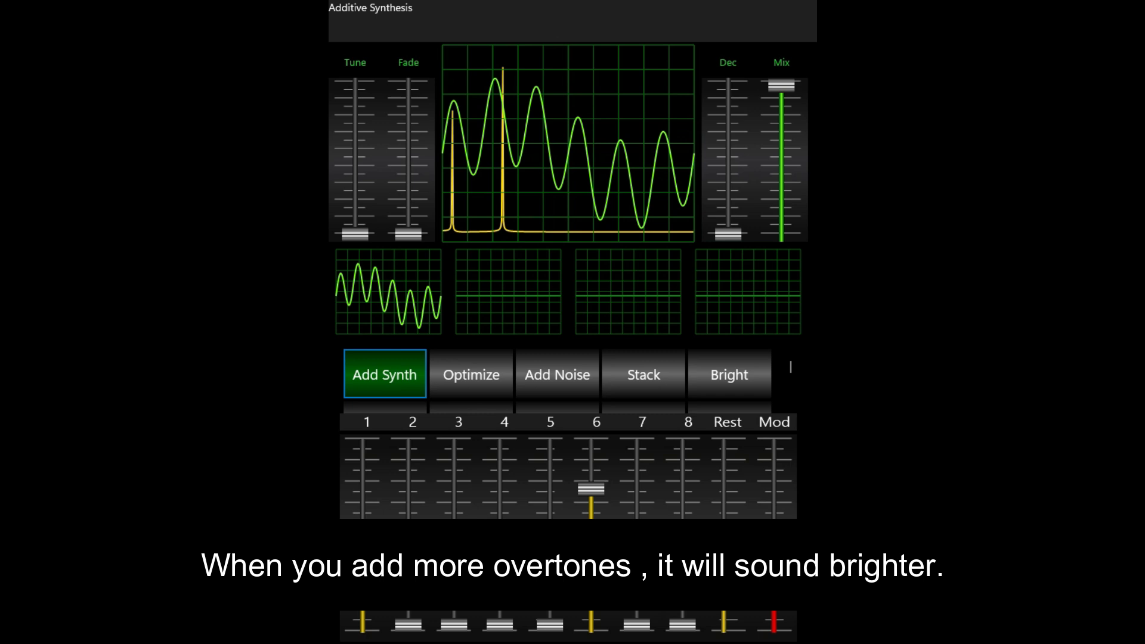
{"action": "left_click_drag", "start_coordinate": [500, 624], "coordinate": [500, 500]}
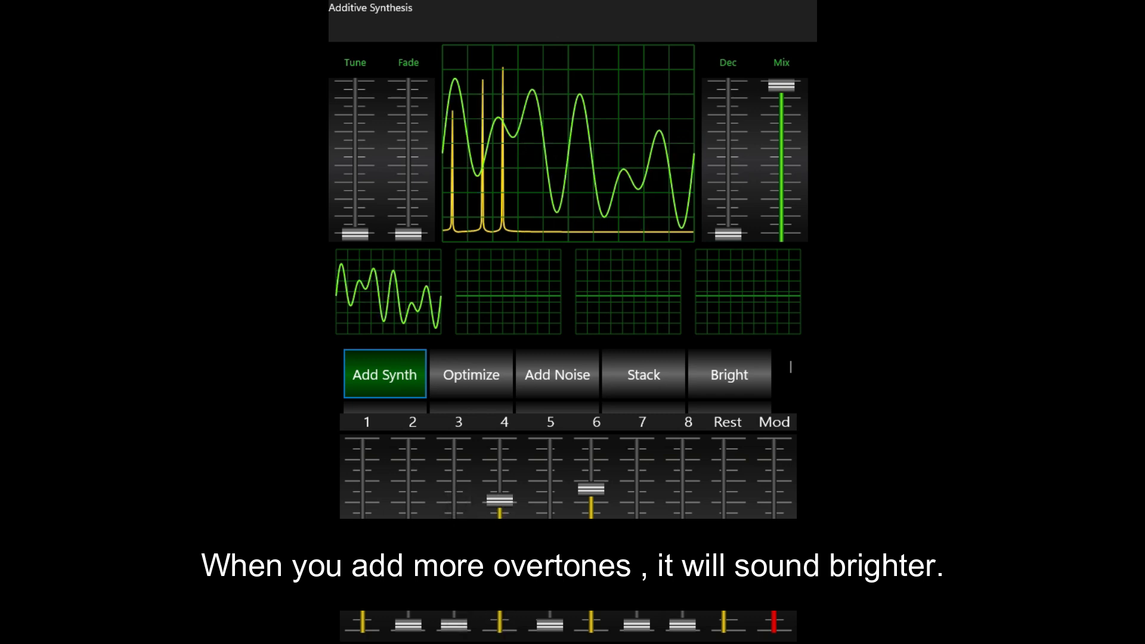
{"action": "left_click_drag", "start_coordinate": [683, 624], "coordinate": [682, 540]}
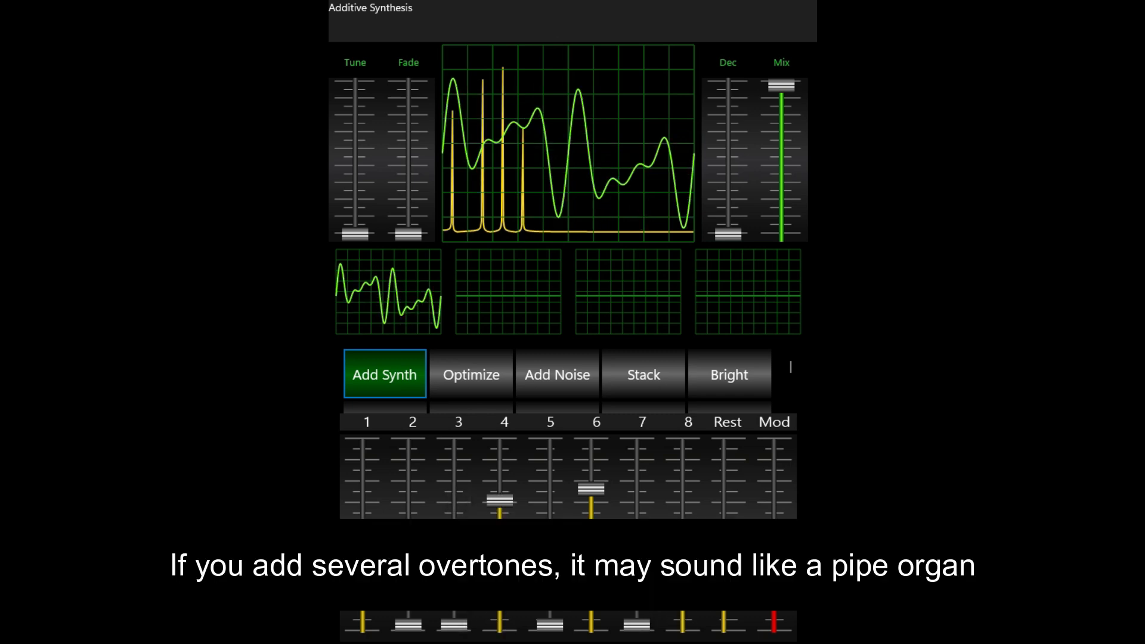
{"action": "left_click_drag", "start_coordinate": [454, 625], "coordinate": [454, 564]}
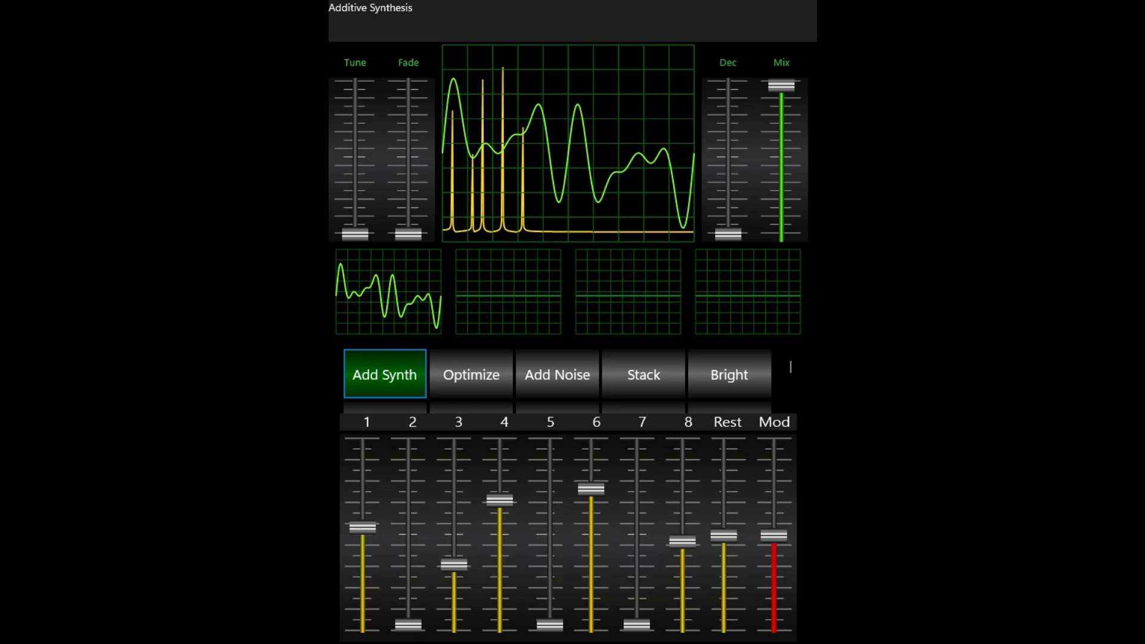
{"action": "left_click_drag", "start_coordinate": [637, 625], "coordinate": [636, 561]}
{"action": "left_click_drag", "start_coordinate": [408, 624], "coordinate": [409, 502]}
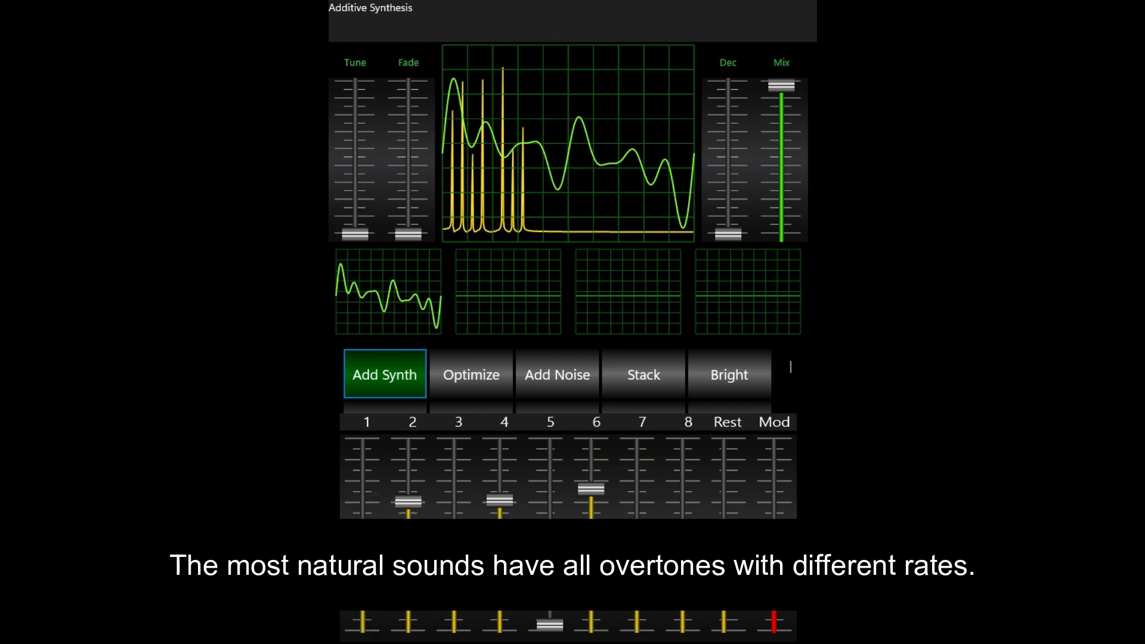
{"action": "left_click_drag", "start_coordinate": [550, 624], "coordinate": [550, 467]}
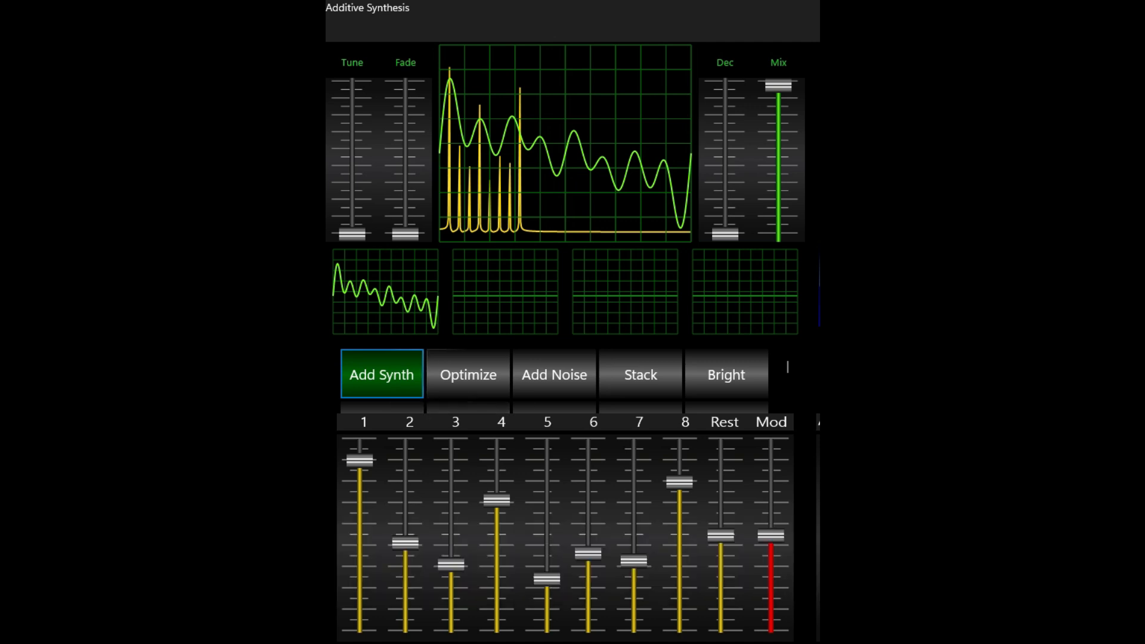
Raise the Fade effect in two stages to nearly its maximum
{"action": "left_click_drag", "start_coordinate": [405, 234], "coordinate": [406, 175]}
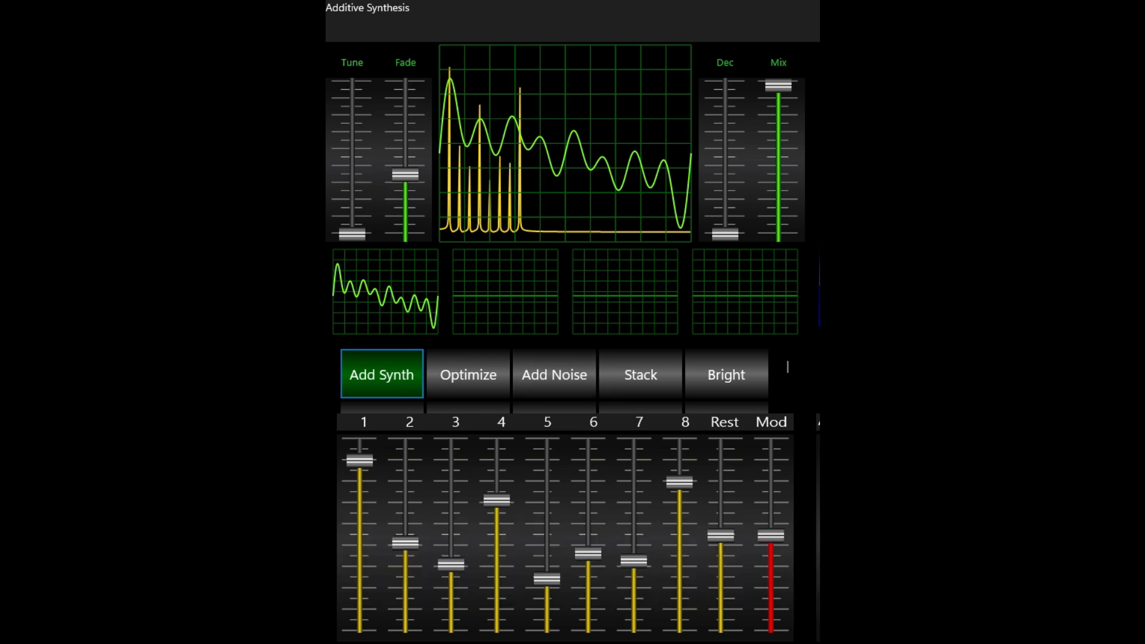
{"action": "left_click_drag", "start_coordinate": [405, 175], "coordinate": [406, 99]}
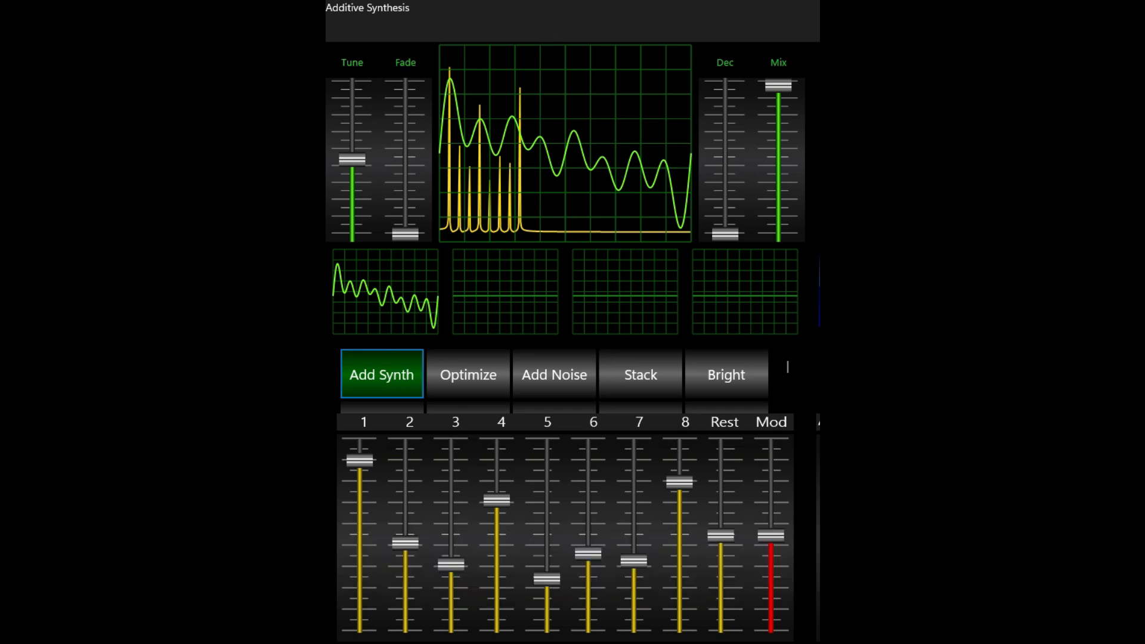
Set Tune to its maximum, then combine a Tune level just over one third with Fade at about 70 percent
{"action": "left_click_drag", "start_coordinate": [352, 159], "coordinate": [352, 85]}
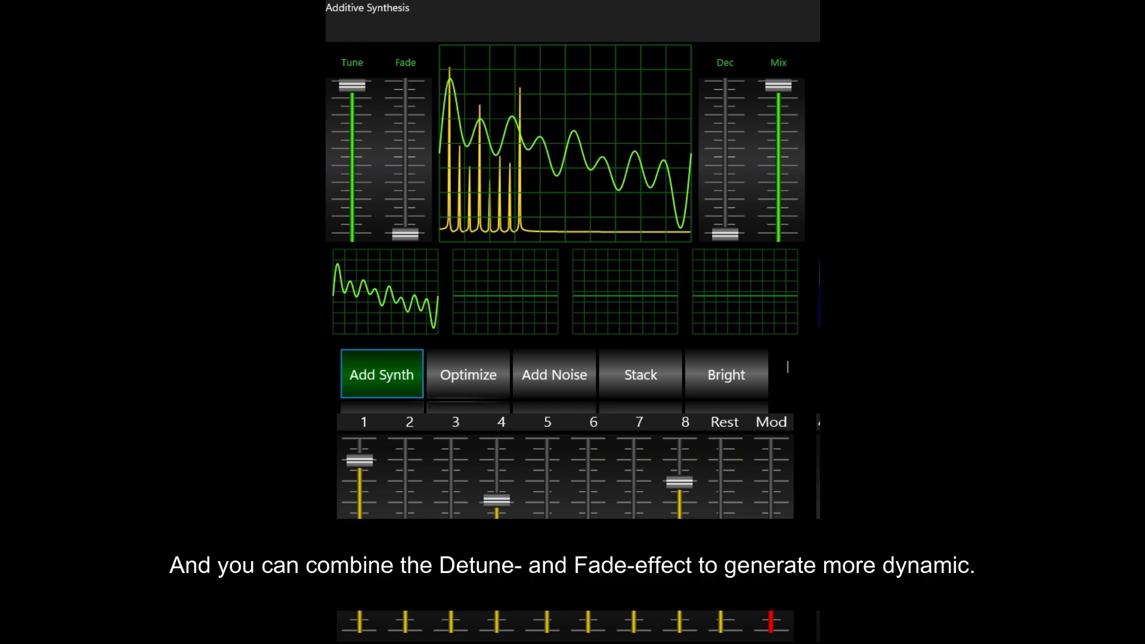
{"action": "left_click_drag", "start_coordinate": [352, 85], "coordinate": [352, 177]}
{"action": "left_click_drag", "start_coordinate": [405, 234], "coordinate": [405, 126]}
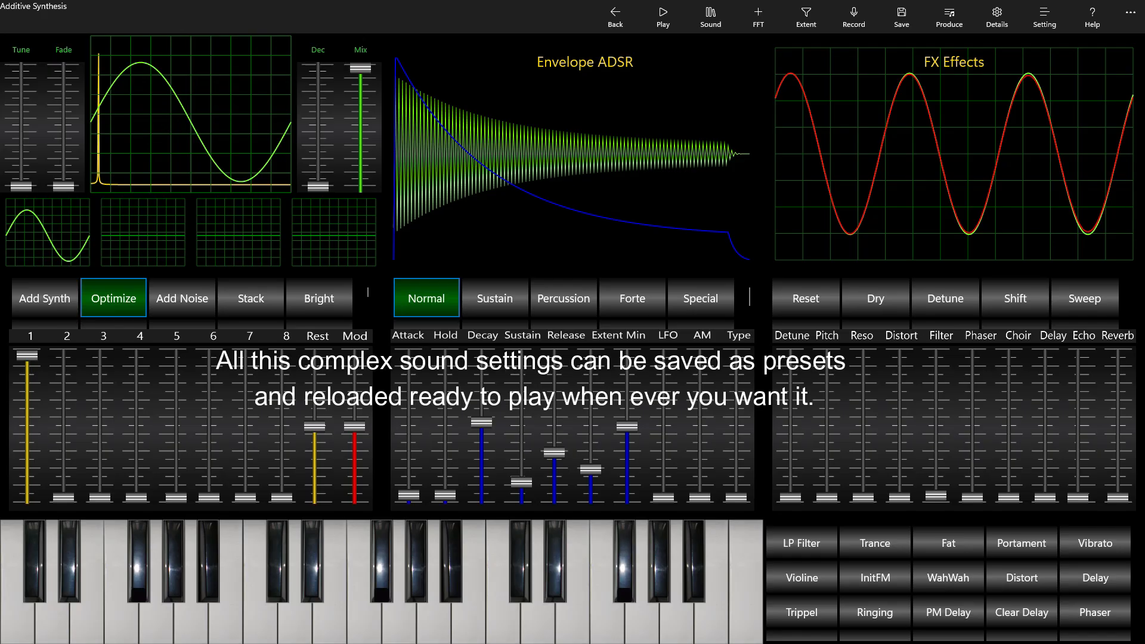
Load the 001 Acoustic Piano sound preset and play it
{"action": "left_click", "coordinate": [710, 17]}
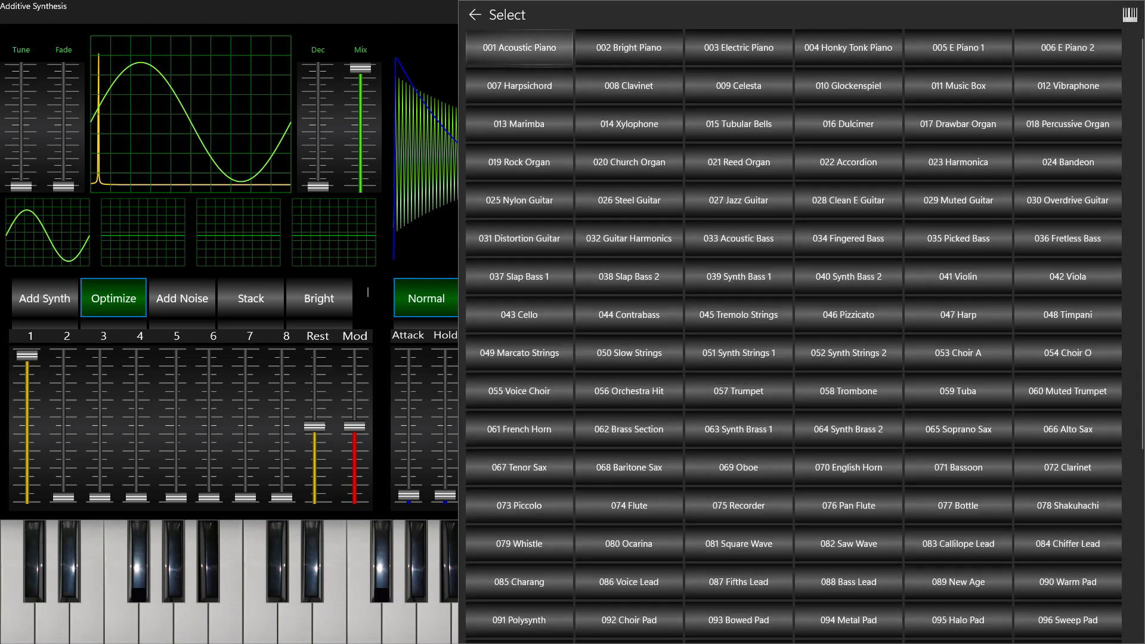
{"action": "left_click", "coordinate": [527, 48]}
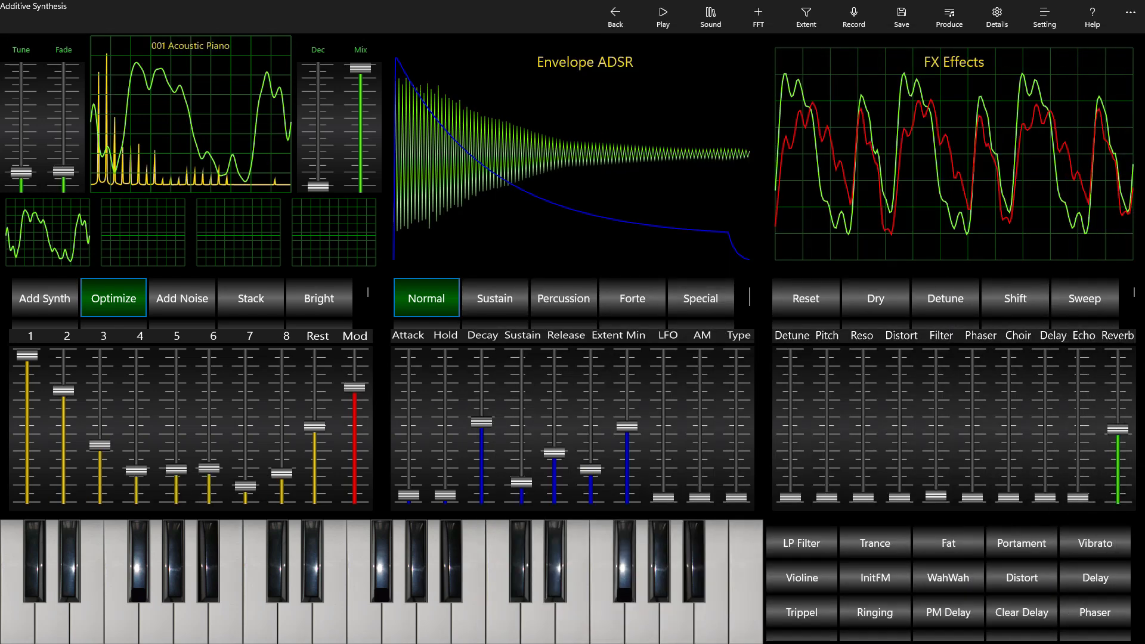
{"action": "left_click", "coordinate": [662, 17]}
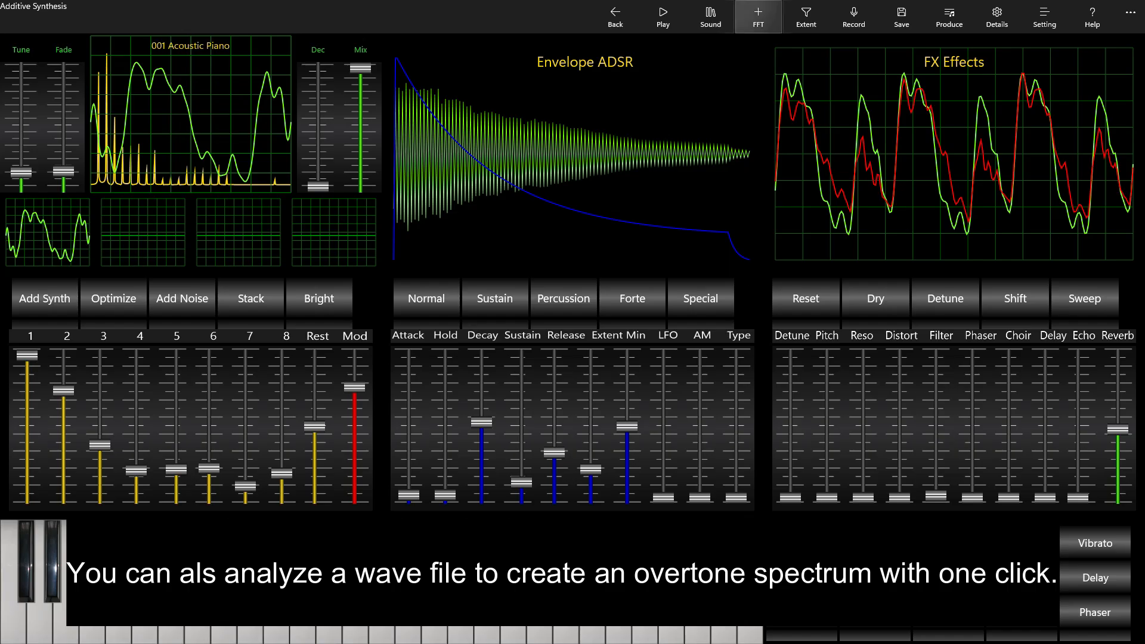
Run an FFT analysis on the Clarinet wave file from the MonoWave folder and play the resulting sound
{"action": "left_click", "coordinate": [758, 17]}
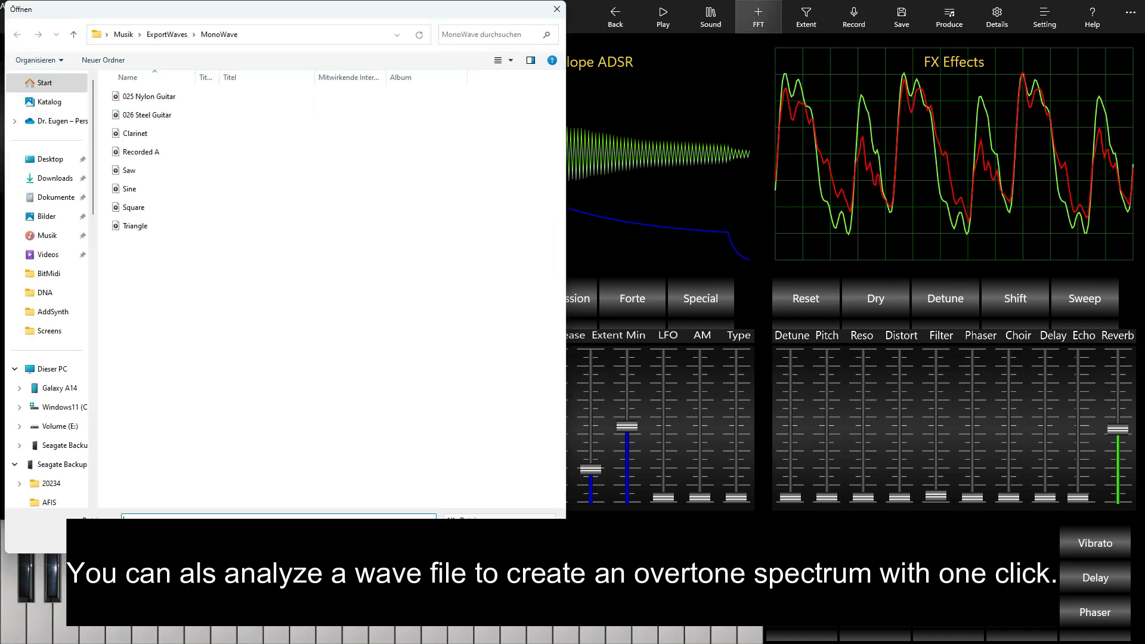
{"action": "left_click", "coordinate": [136, 133]}
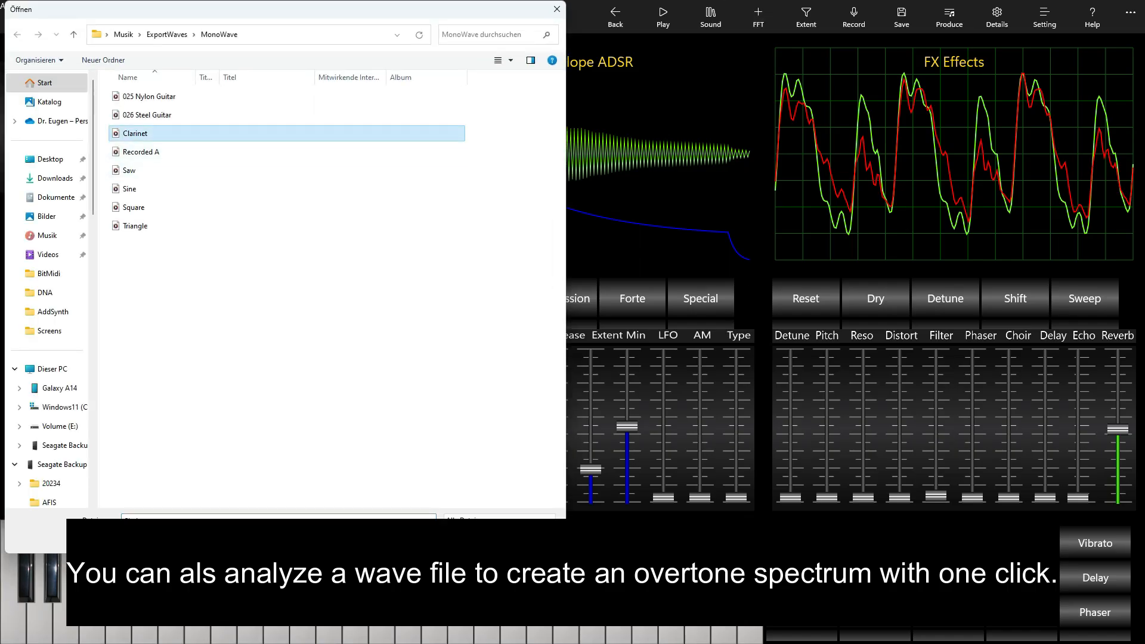
{"action": "left_click", "coordinate": [468, 538]}
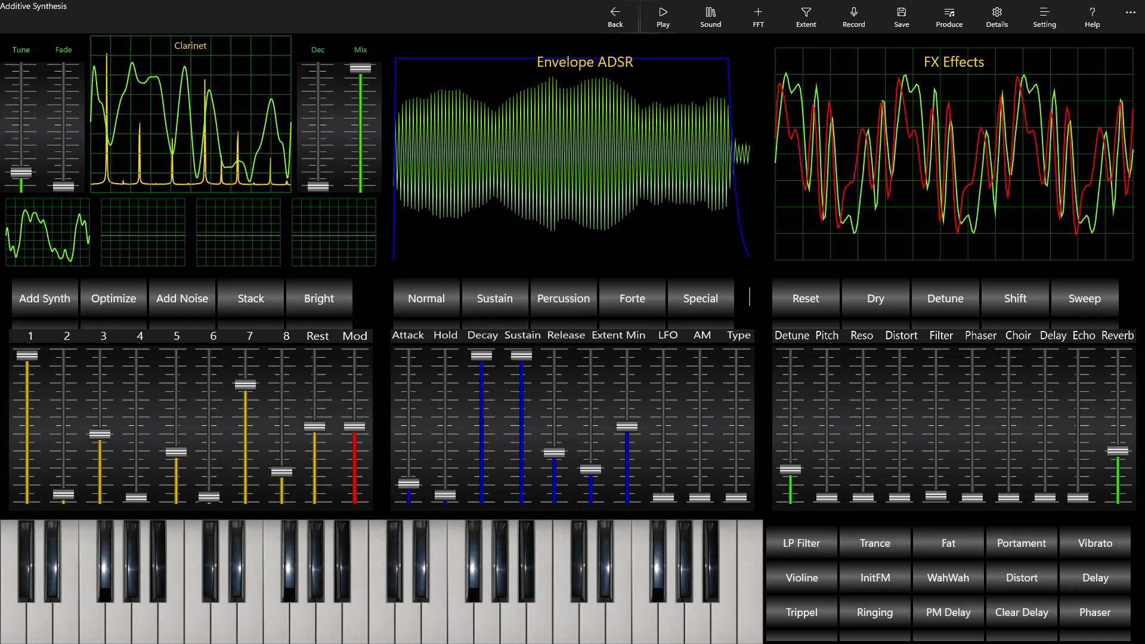
{"action": "left_click", "coordinate": [662, 17]}
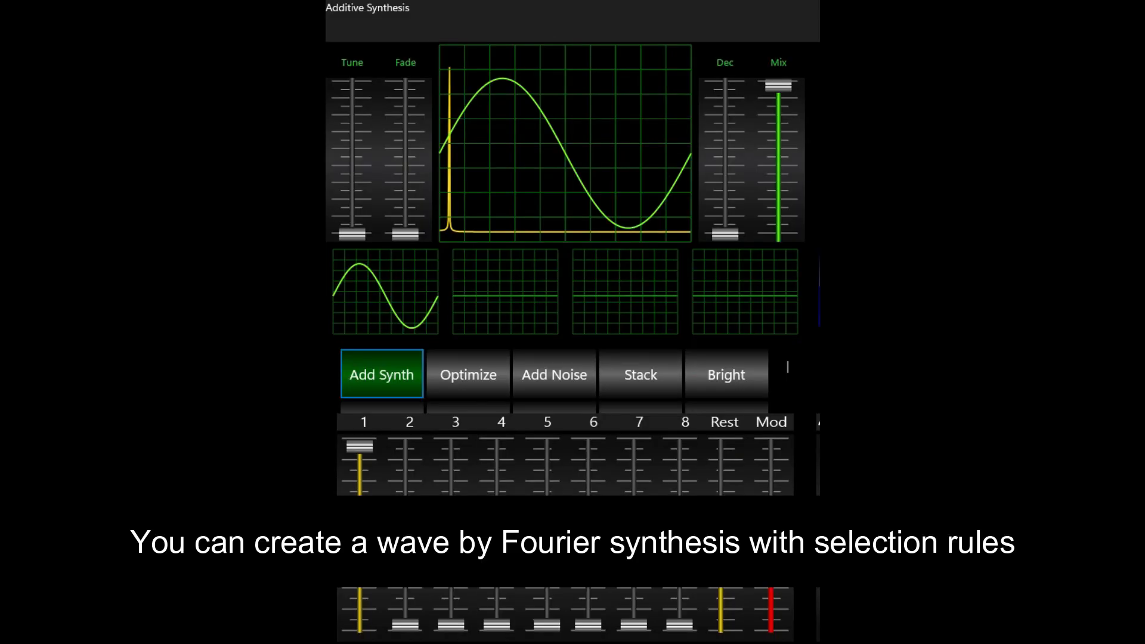
Construct a square wave in the Overtone Constructor with 32 overtones, the Odd selection and the 1/F spectrum
{"action": "left_click", "coordinate": [565, 143]}
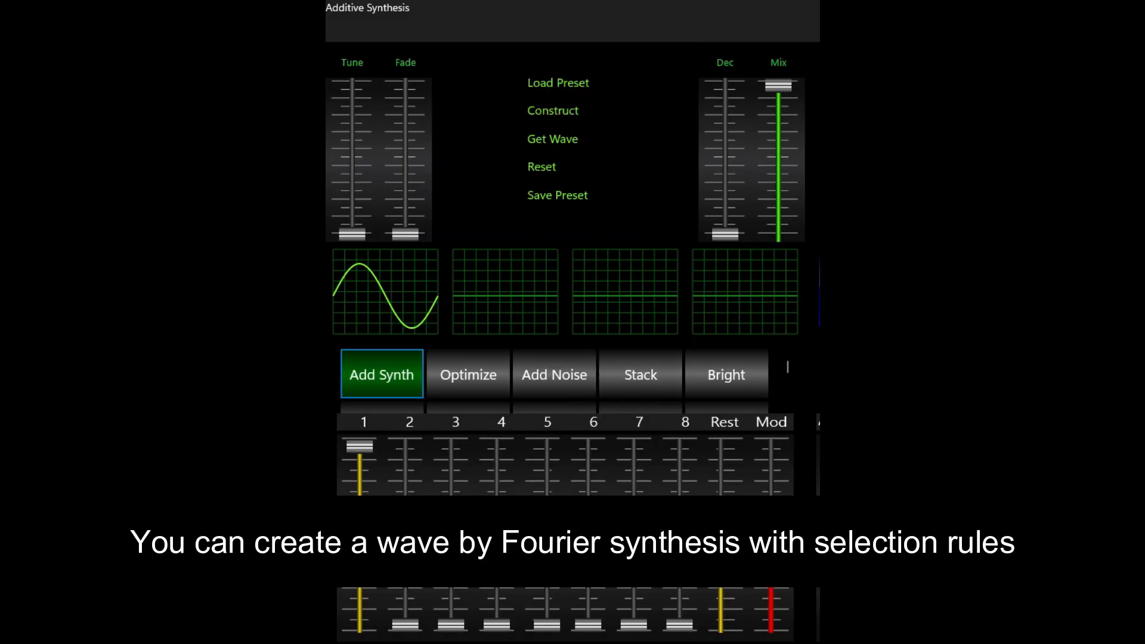
{"action": "left_click", "coordinate": [552, 111]}
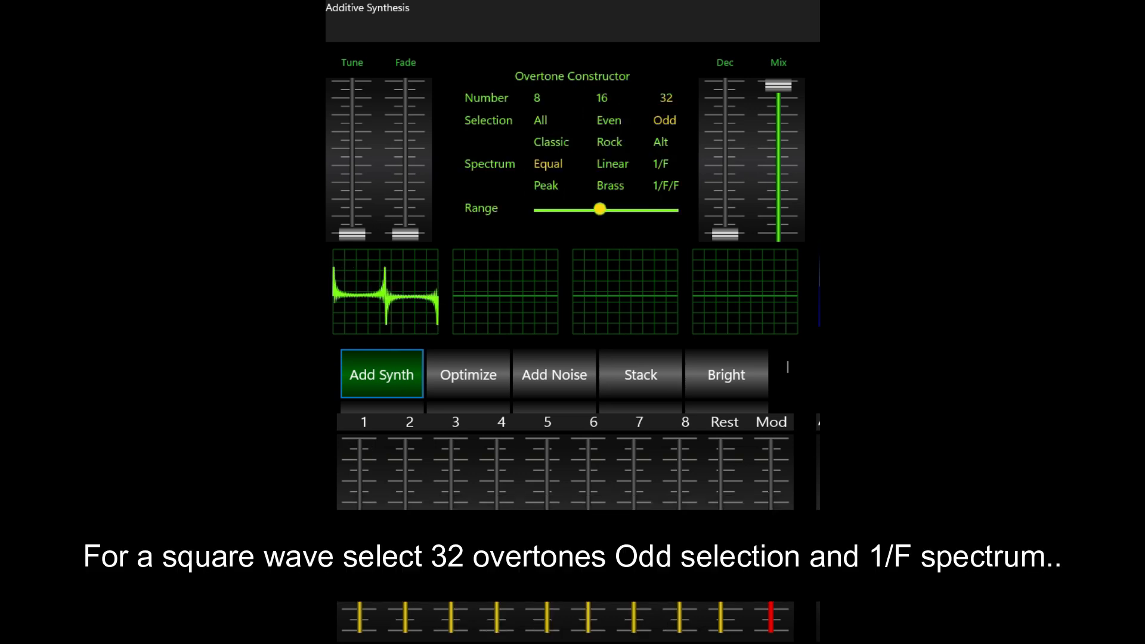
{"action": "left_click", "coordinate": [661, 164]}
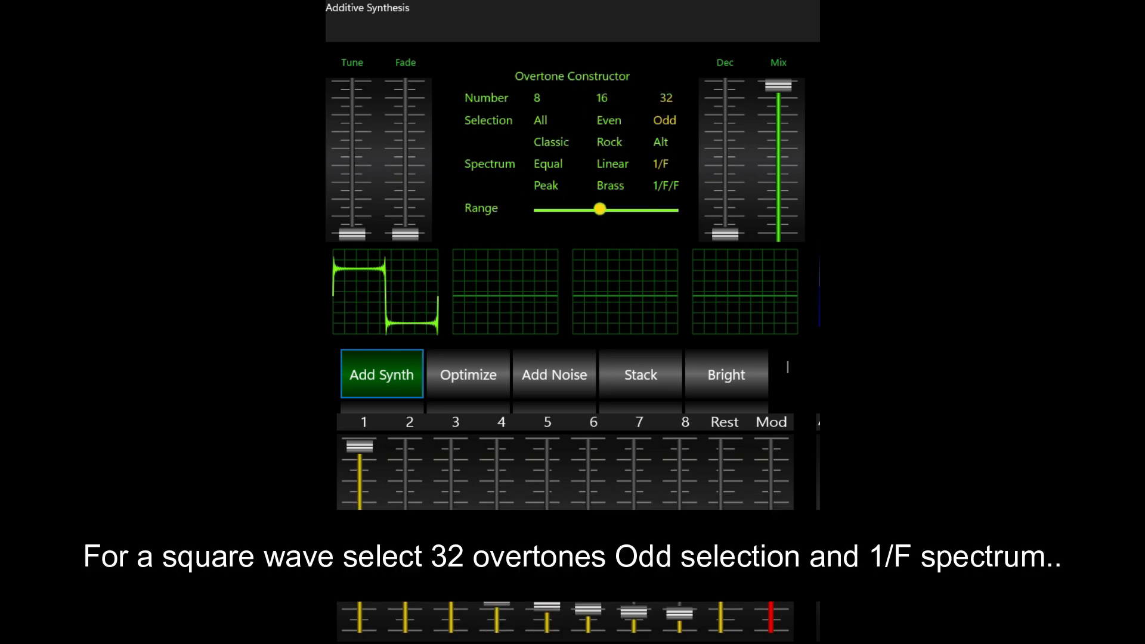
{"action": "left_click", "coordinate": [572, 76]}
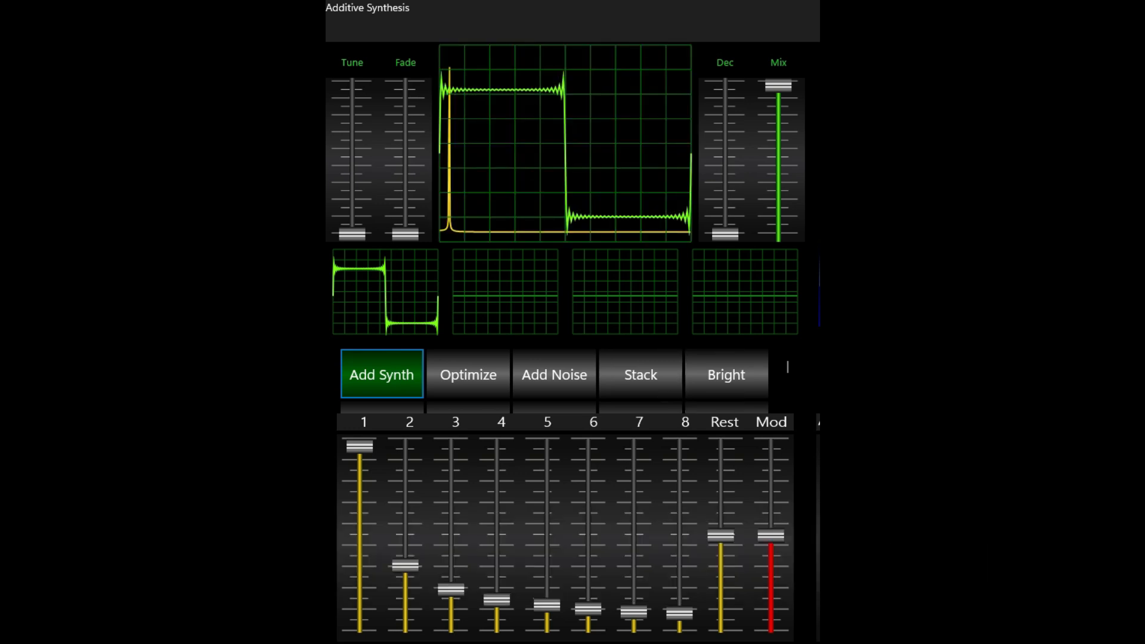
Soften the constructed square wave by reducing the number of overtones to 16 and finally to 8
{"action": "left_click", "coordinate": [565, 143]}
{"action": "left_click", "coordinate": [555, 110]}
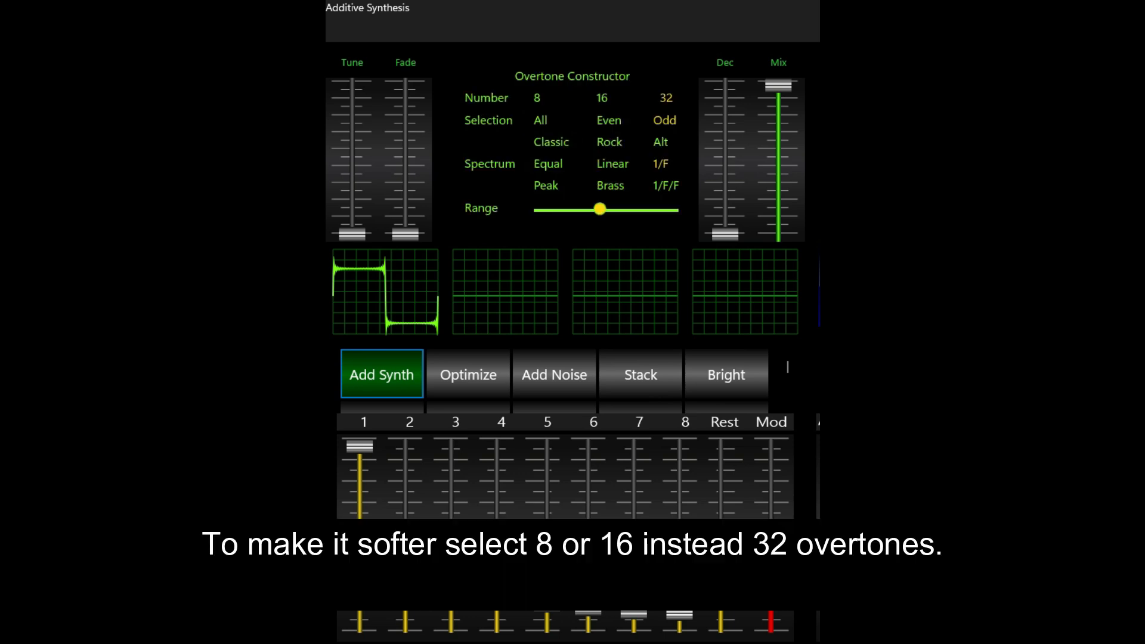
{"action": "left_click", "coordinate": [602, 98]}
{"action": "left_click", "coordinate": [536, 98]}
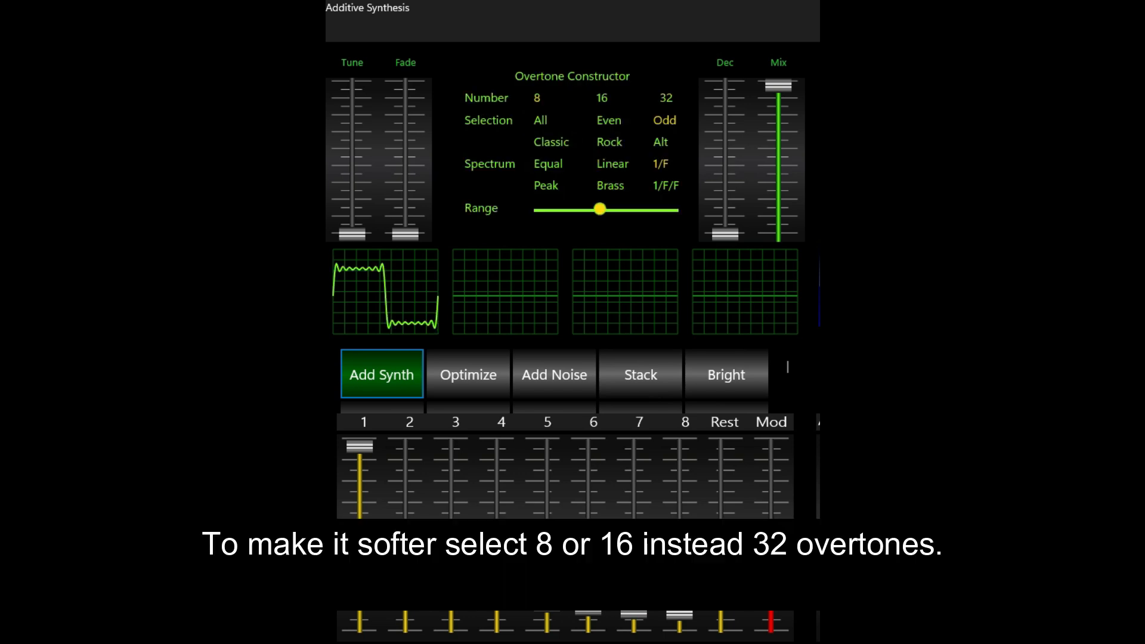
{"action": "left_click", "coordinate": [572, 76]}
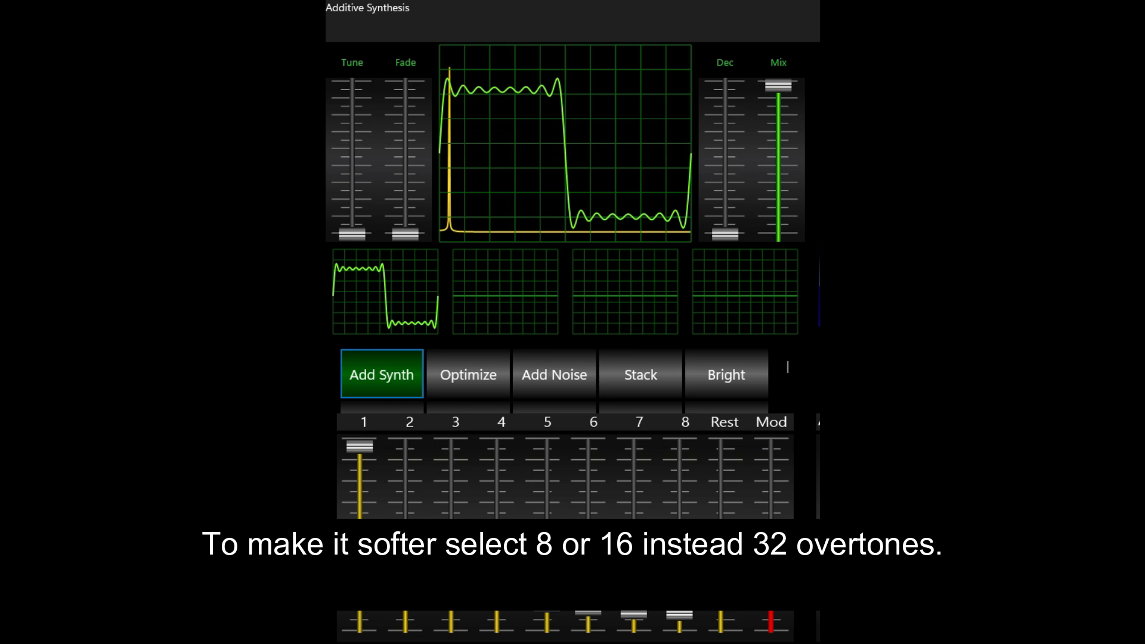
Construct a saw wave by selecting All overtones, with the number at 32 and the spectrum at 1/F
{"action": "left_click", "coordinate": [565, 143]}
{"action": "left_click", "coordinate": [555, 110]}
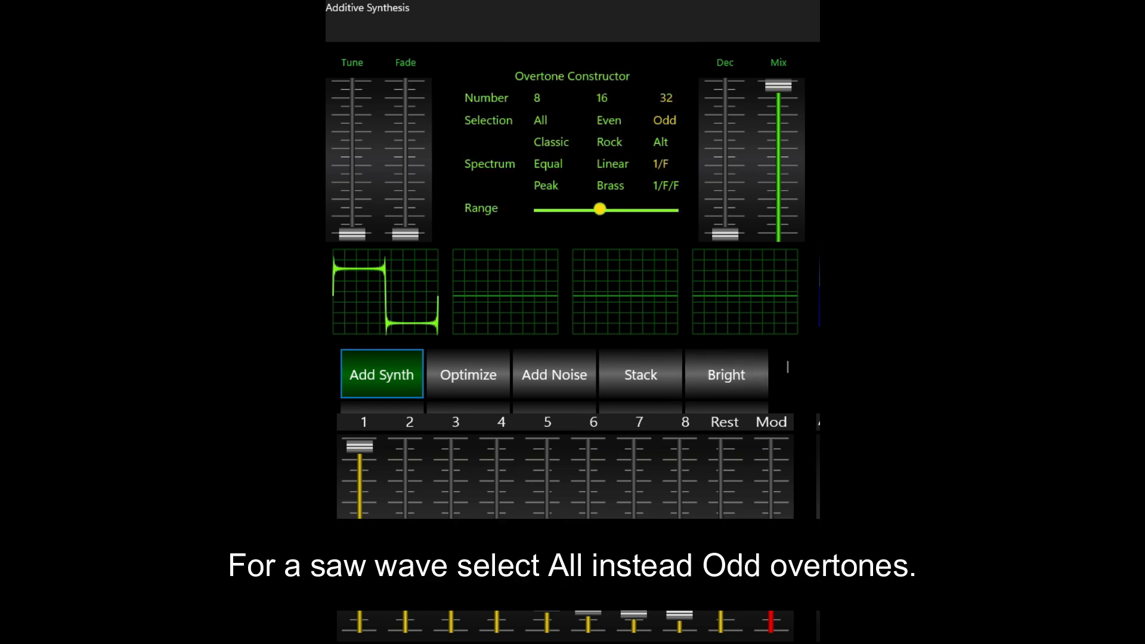
{"action": "left_click", "coordinate": [540, 121]}
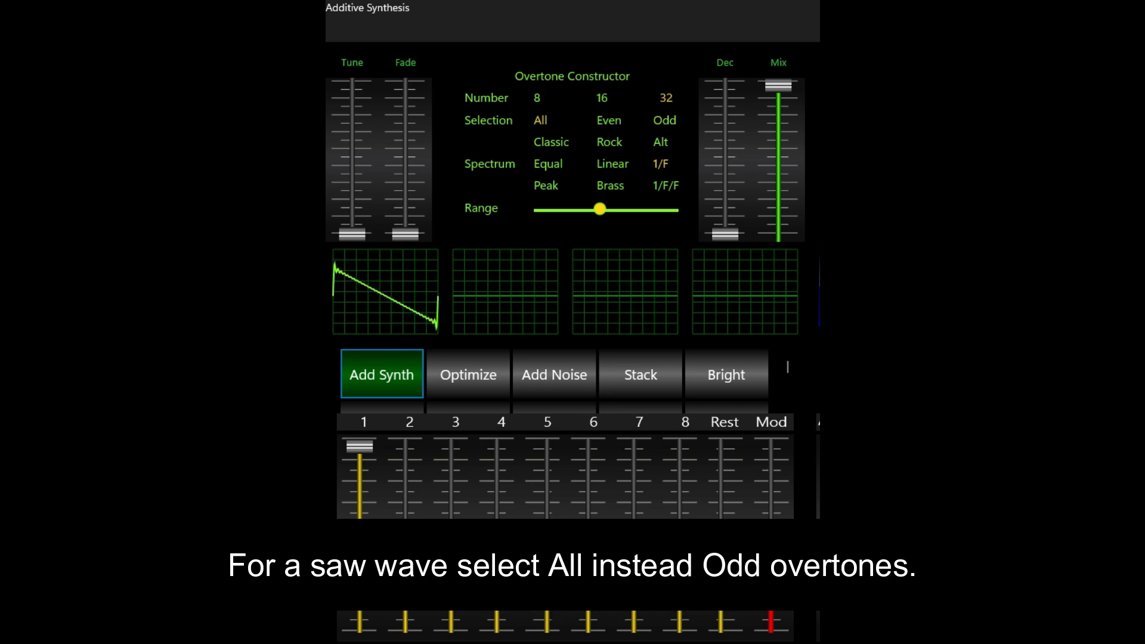
{"action": "left_click", "coordinate": [667, 98]}
{"action": "left_click", "coordinate": [715, 360]}
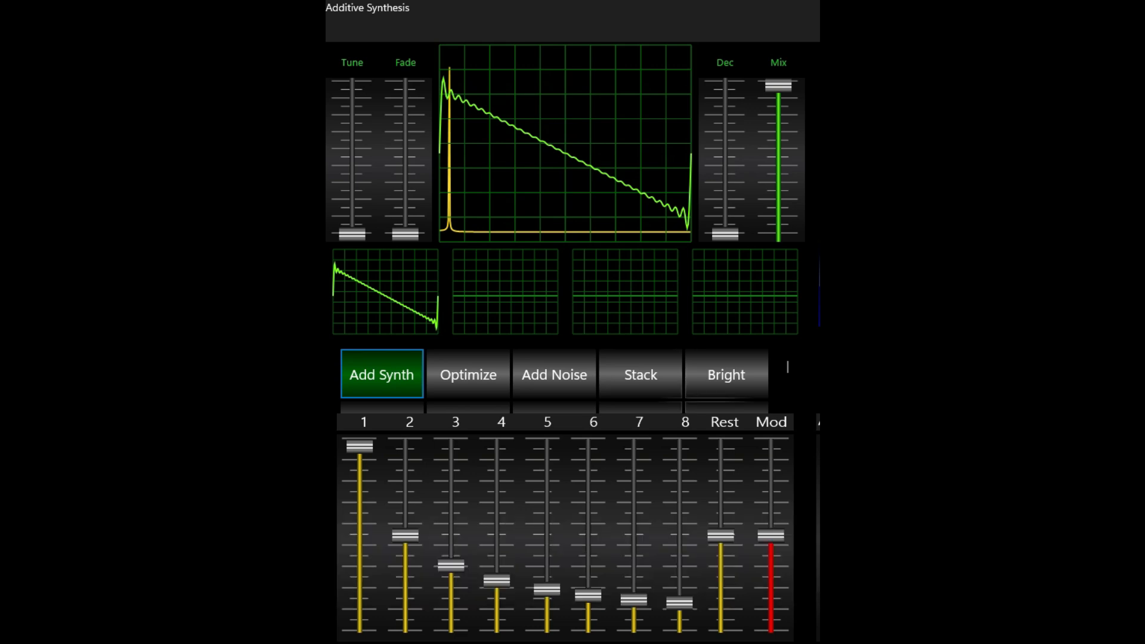
Turn the saw wave into a soft saw by lowering its overtone number to 16 and finally to 8
{"action": "left_click", "coordinate": [566, 144]}
{"action": "left_click", "coordinate": [553, 110]}
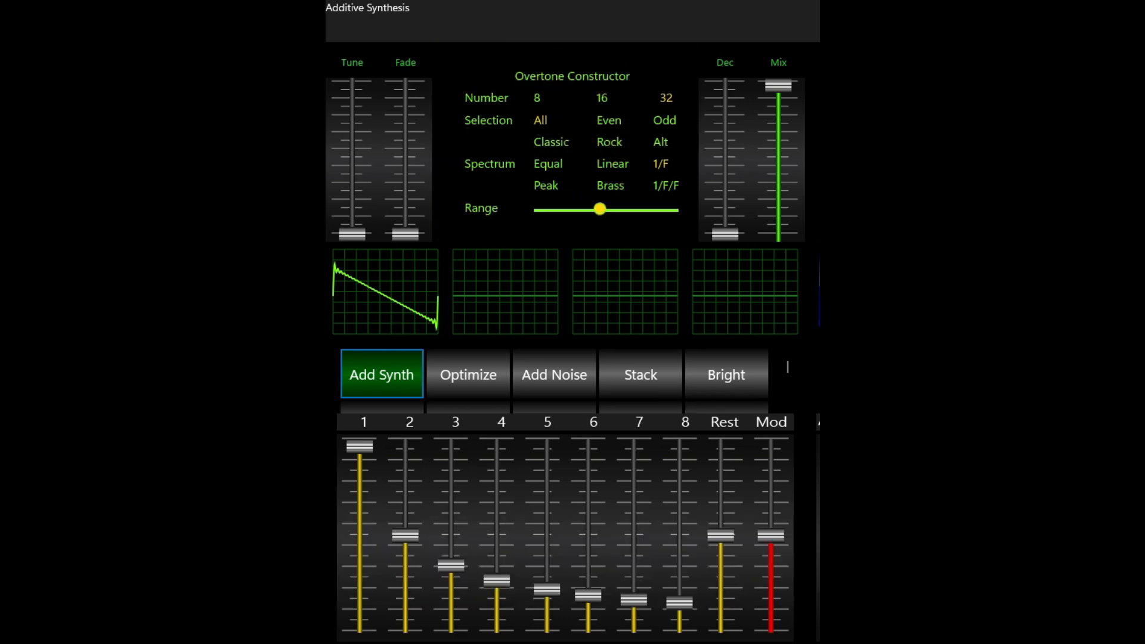
{"action": "left_click", "coordinate": [602, 98]}
{"action": "left_click", "coordinate": [537, 98]}
{"action": "left_click", "coordinate": [572, 76]}
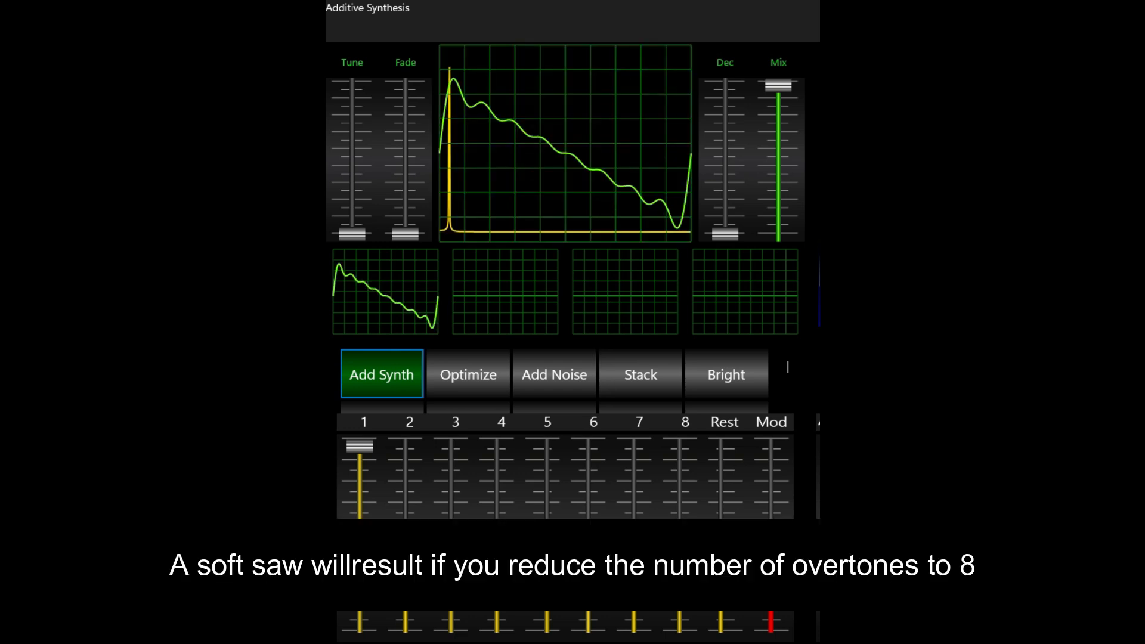
Set the saw wave's number of overtones to 16 in the Overtone Constructor
{"action": "left_click", "coordinate": [564, 143]}
{"action": "left_click", "coordinate": [552, 112]}
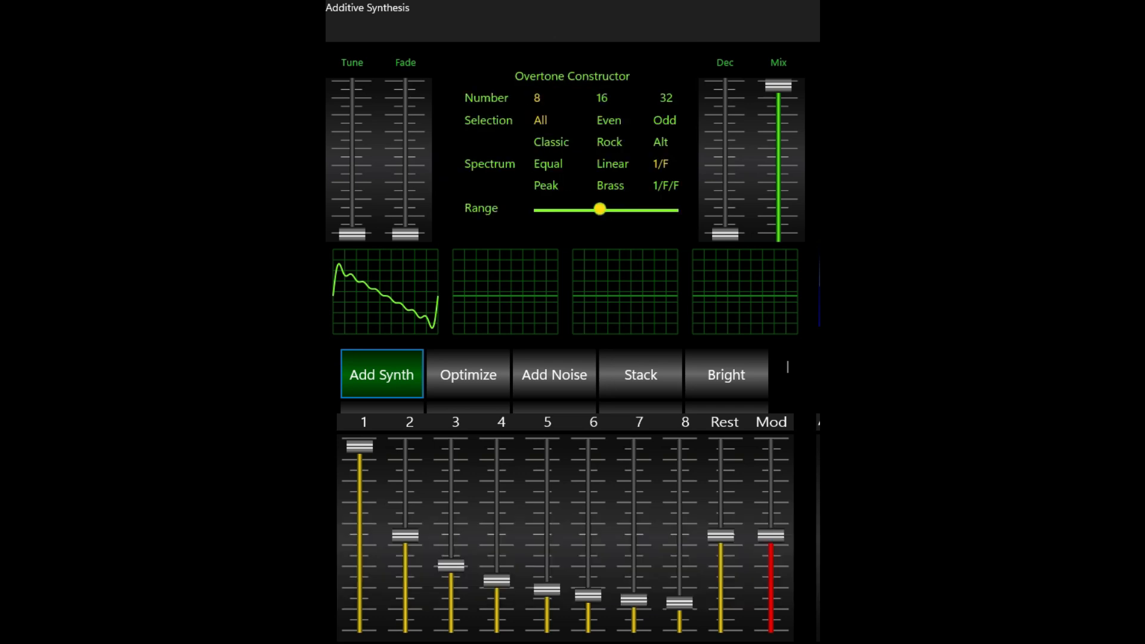
{"action": "left_click", "coordinate": [602, 98]}
{"action": "left_click", "coordinate": [572, 77]}
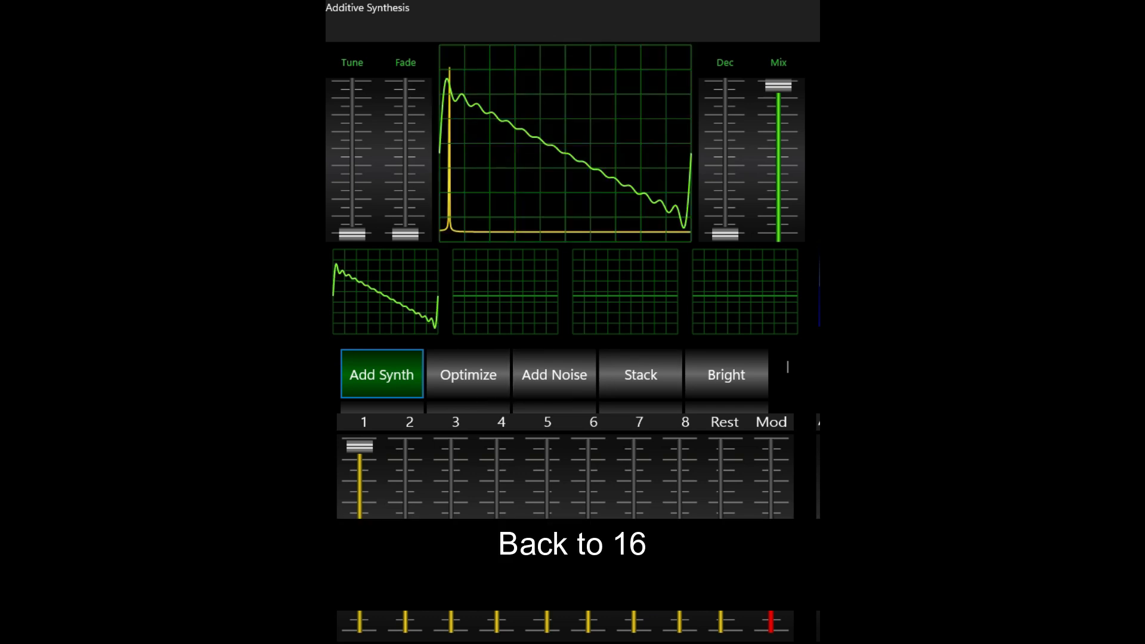
Raise Fade to about 70 percent and Tune to about half for the 16-overtone saw wave
{"action": "left_click_drag", "start_coordinate": [405, 234], "coordinate": [405, 127]}
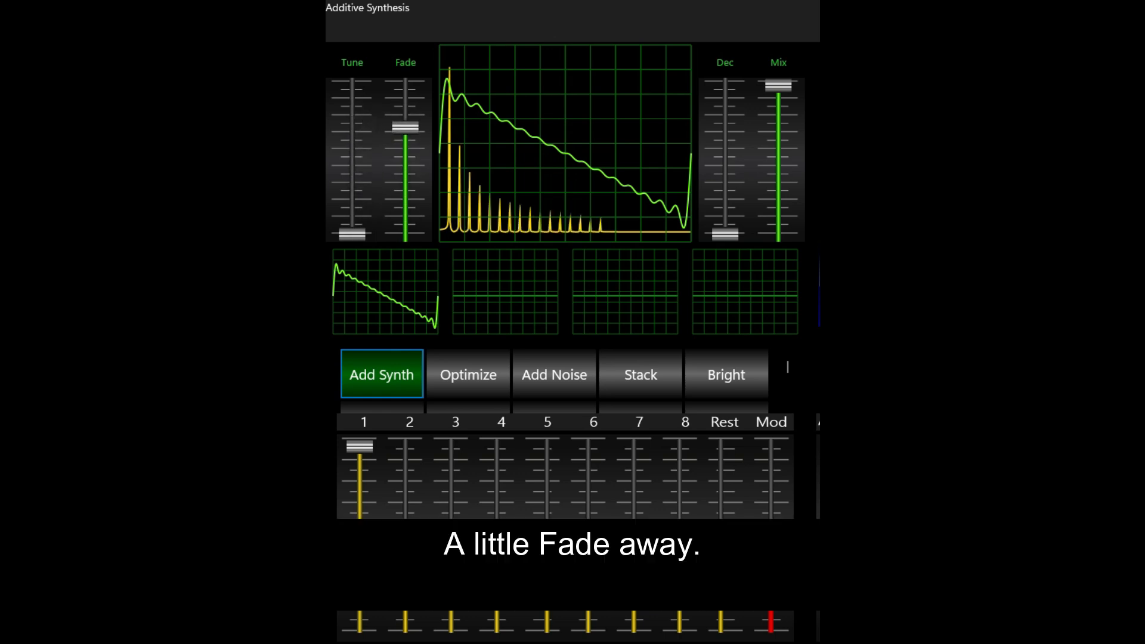
{"action": "left_click_drag", "start_coordinate": [352, 234], "coordinate": [352, 158]}
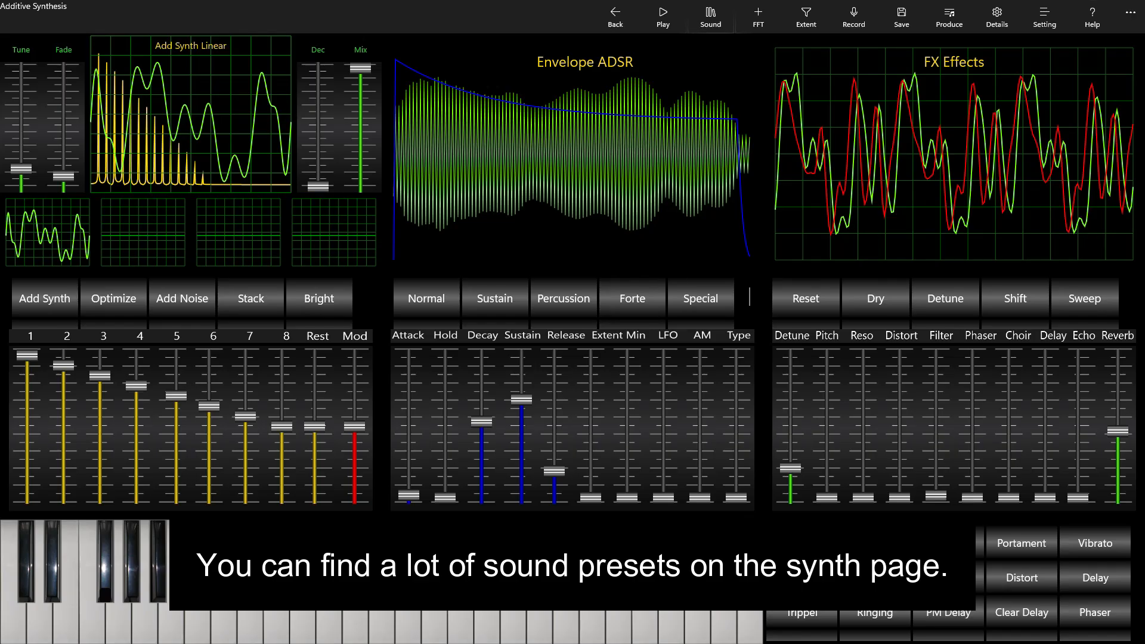
Load the Rock Organ 2 preset from the synth's sound library and play a few notes with it
{"action": "left_click", "coordinate": [711, 17]}
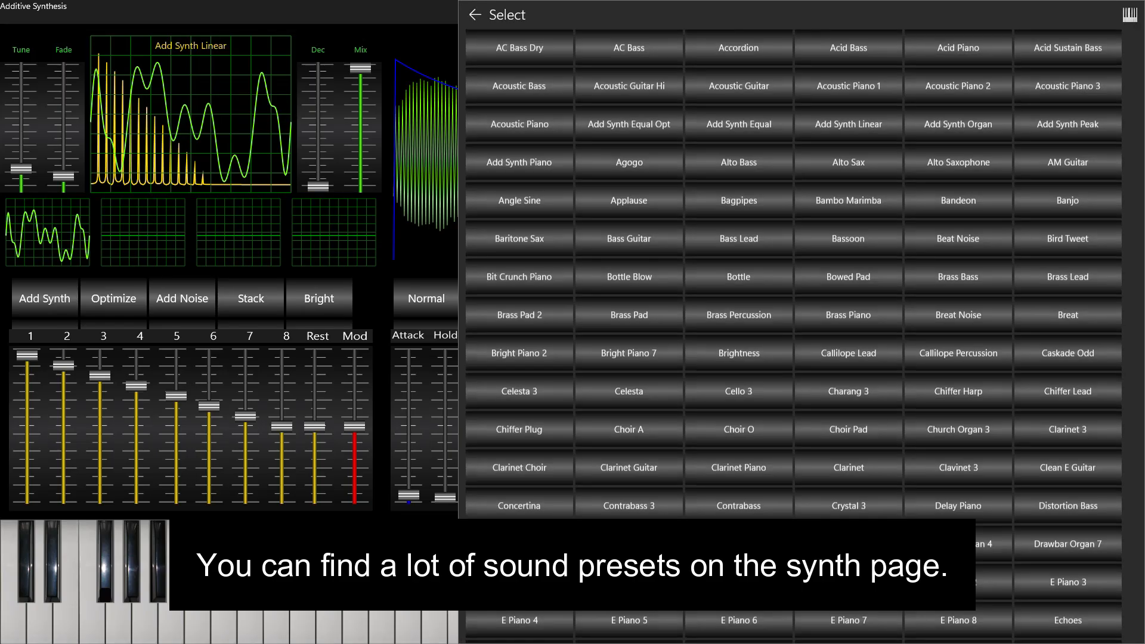
{"action": "scroll", "coordinate": [793, 333], "scroll_direction": "down", "scroll_amount": 10}
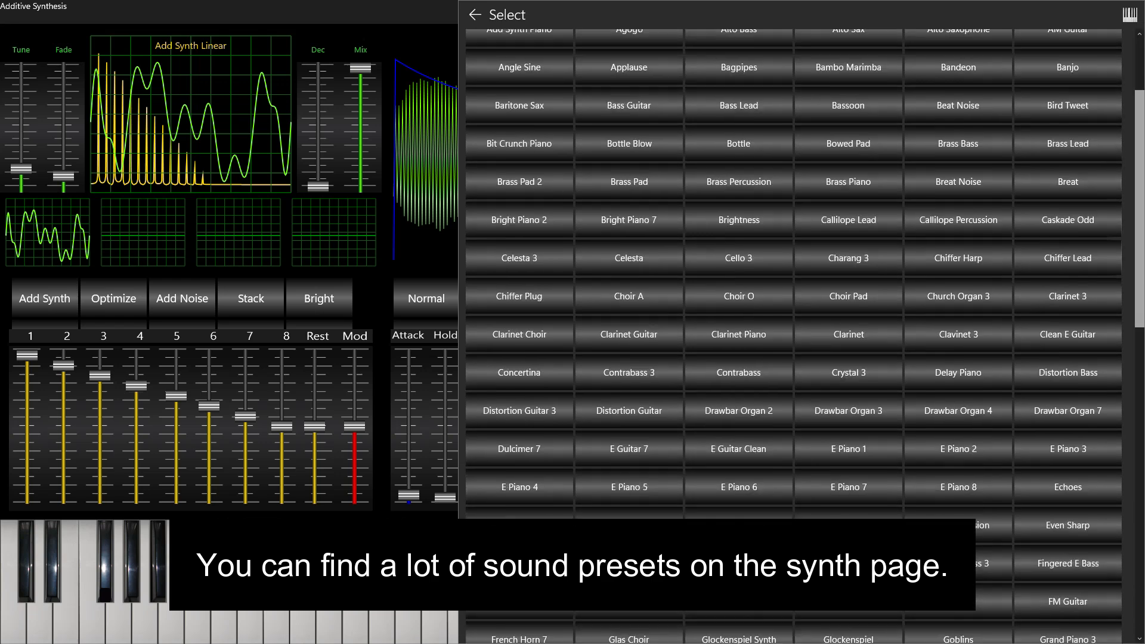
{"action": "scroll", "coordinate": [793, 334], "scroll_direction": "down", "scroll_amount": 10}
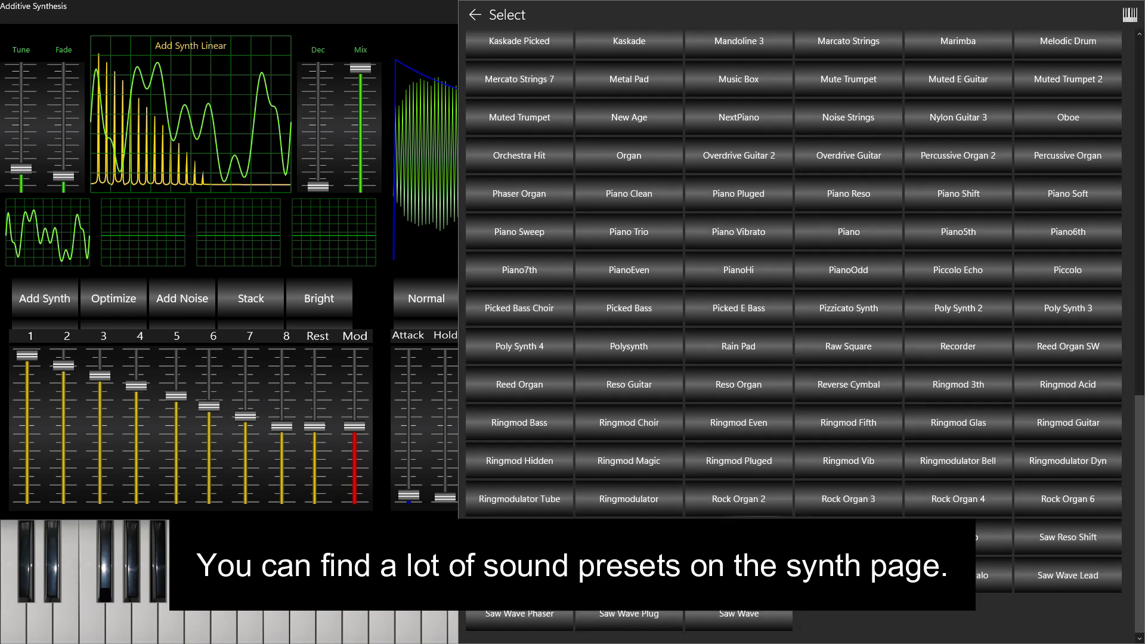
{"action": "left_click", "coordinate": [738, 499]}
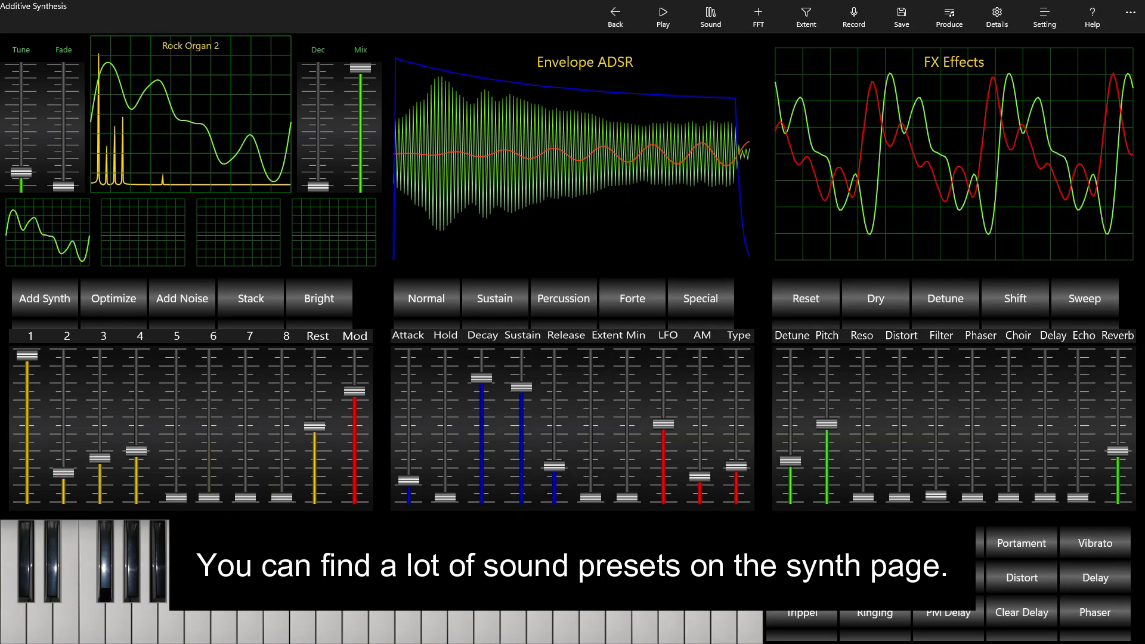
{"action": "left_click", "coordinate": [618, 623]}
{"action": "left_click", "coordinate": [644, 623]}
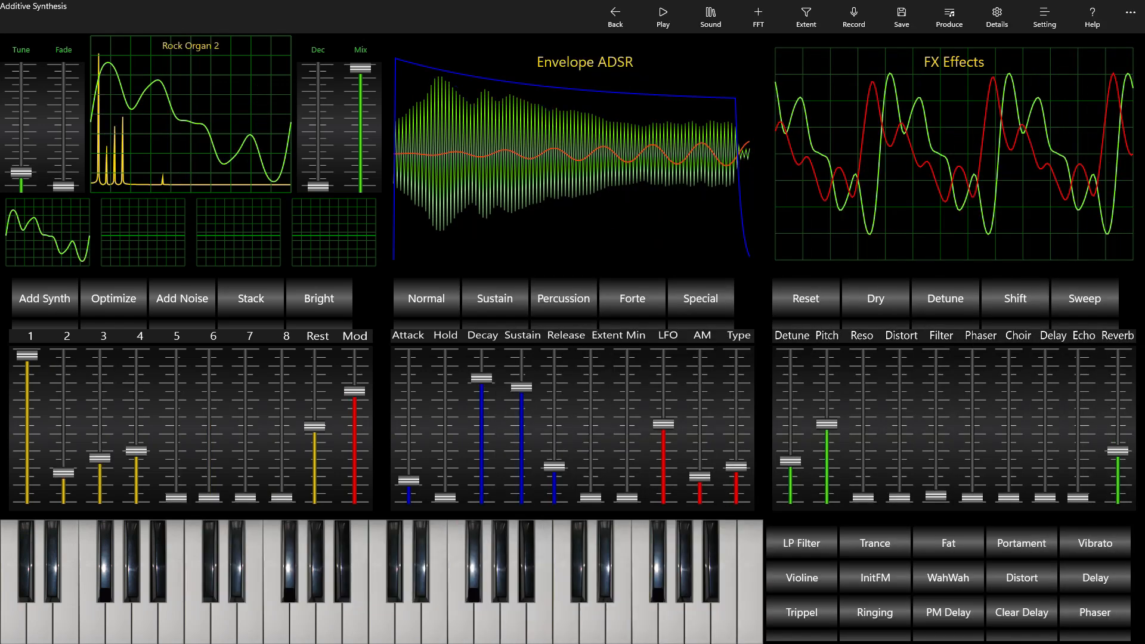
Return to the keyboard page, load the GM Sounds bank, and play several notes with 026 Steel Guitar
{"action": "left_click", "coordinate": [615, 17]}
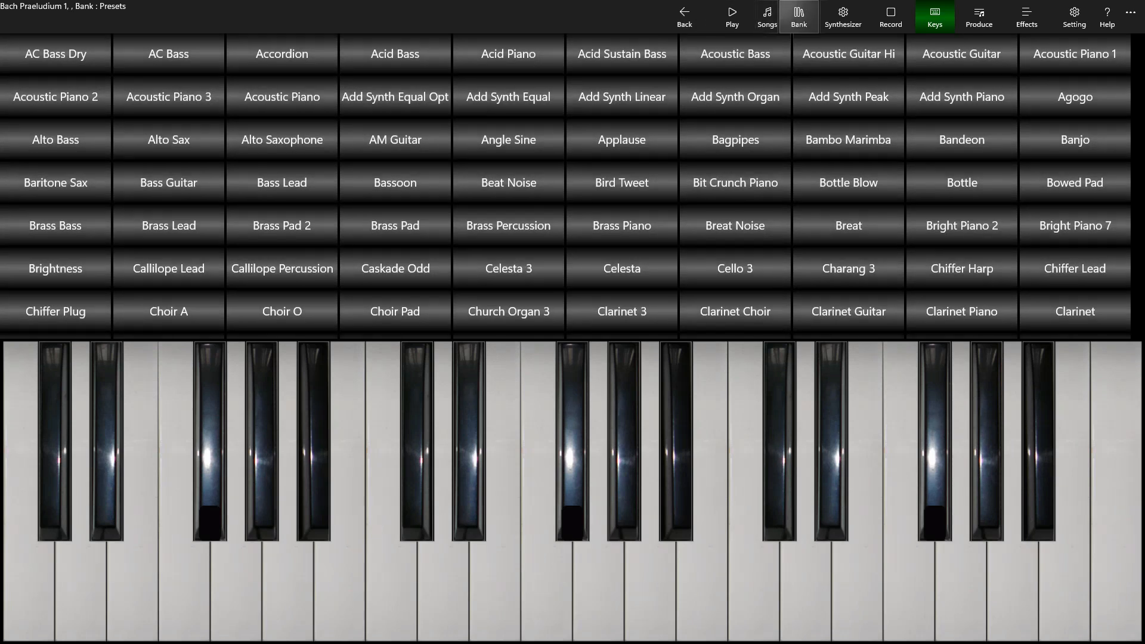
{"action": "left_click", "coordinate": [799, 17]}
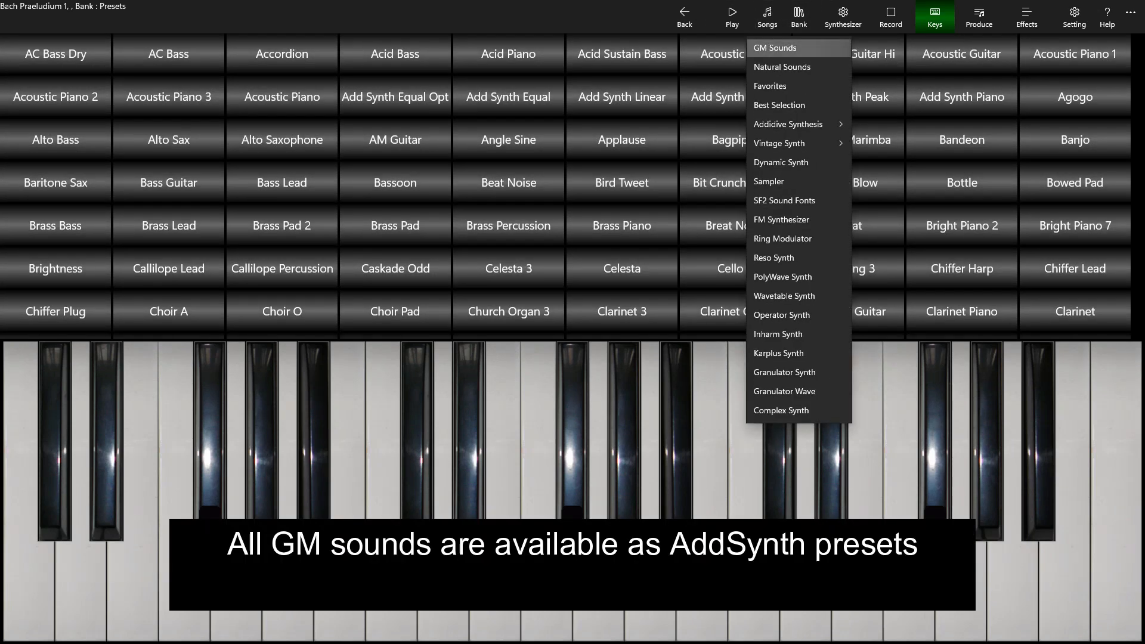
{"action": "left_click", "coordinate": [774, 48]}
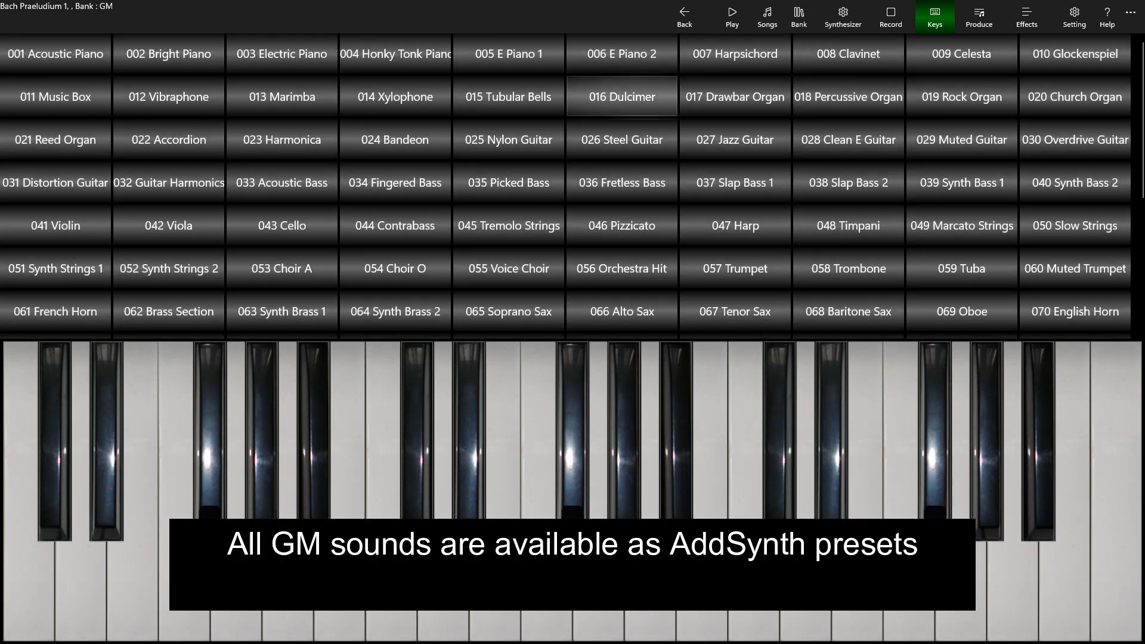
{"action": "left_click", "coordinate": [622, 140]}
{"action": "left_click", "coordinate": [543, 536]}
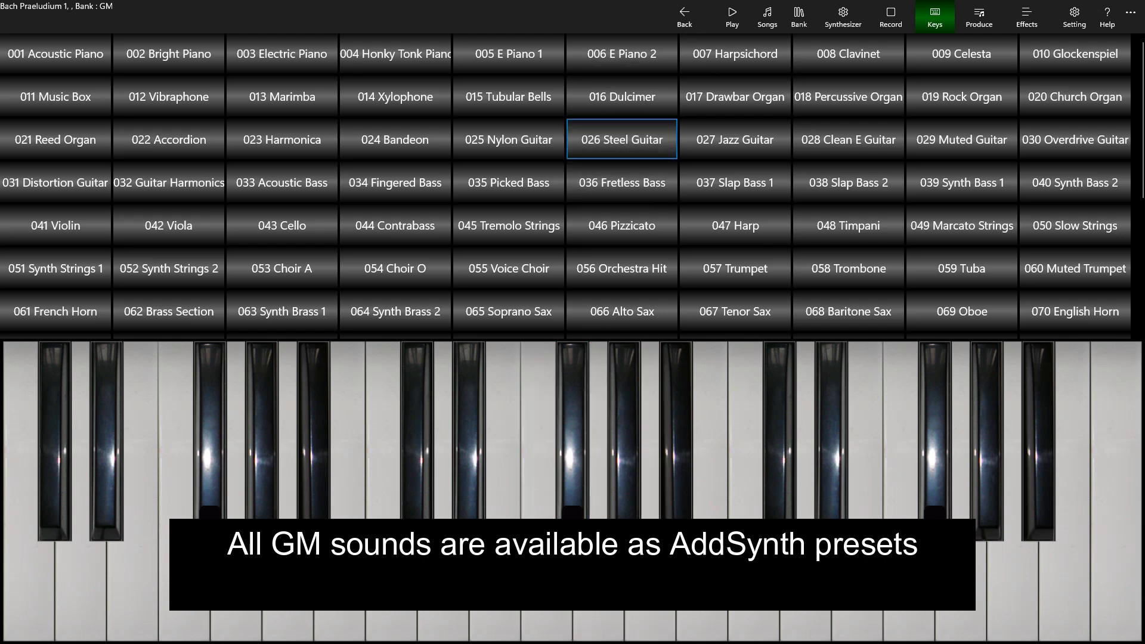
{"action": "left_click", "coordinate": [702, 572]}
{"action": "left_click", "coordinate": [754, 572]}
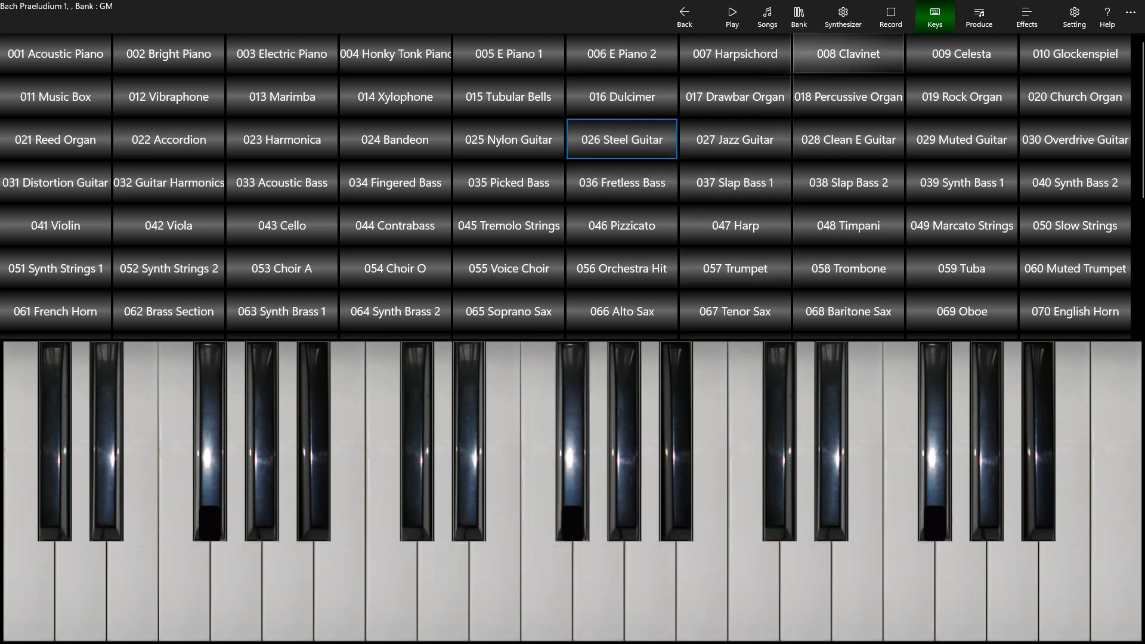
Switch the sound bank to the Oligo Collection from the additive synthesis libraries
{"action": "left_click", "coordinate": [799, 17]}
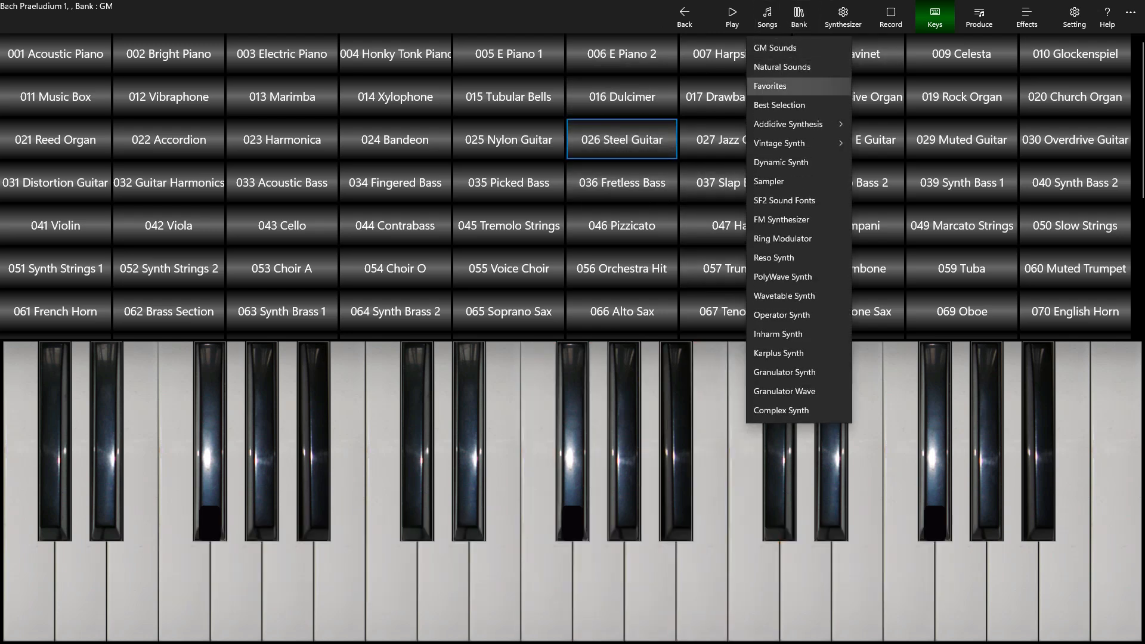
{"action": "mouse_move", "coordinate": [787, 124]}
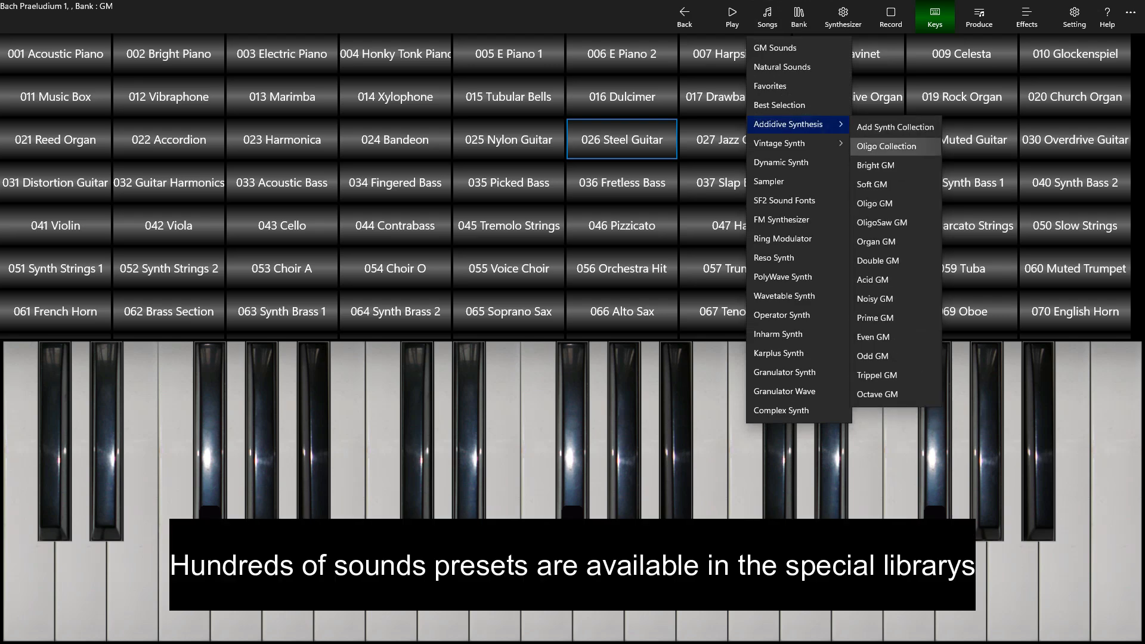
{"action": "left_click", "coordinate": [887, 146]}
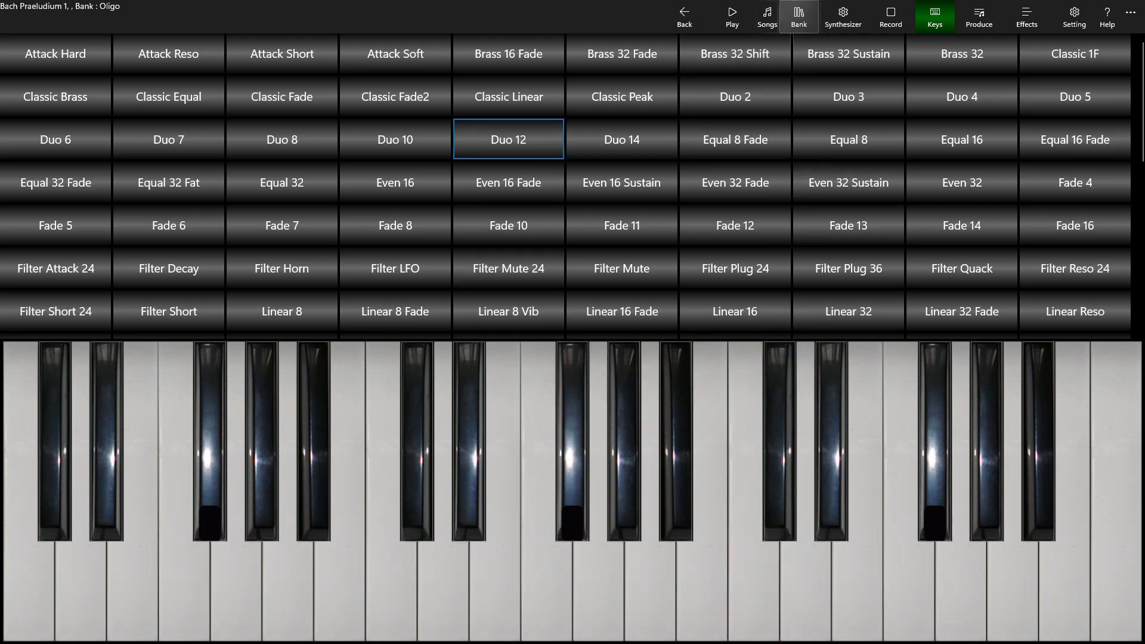
Switch the sound bank to OligoSaw GM, one of the additive synthesis derivatives of the GM sounds
{"action": "left_click", "coordinate": [798, 16]}
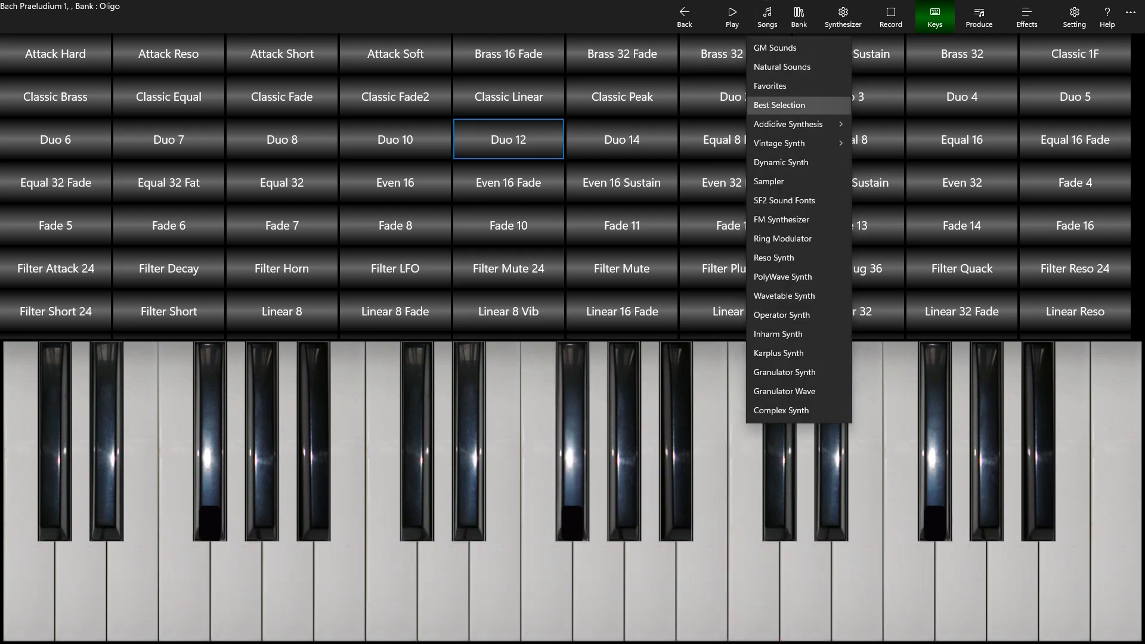
{"action": "mouse_move", "coordinate": [789, 124]}
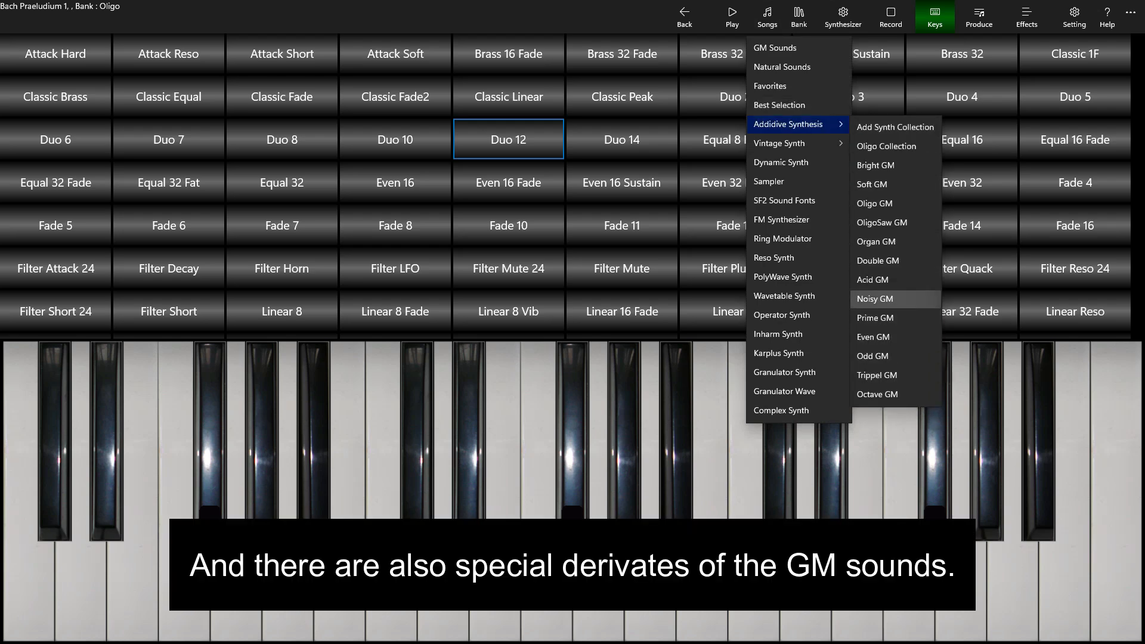
{"action": "left_click", "coordinate": [882, 222]}
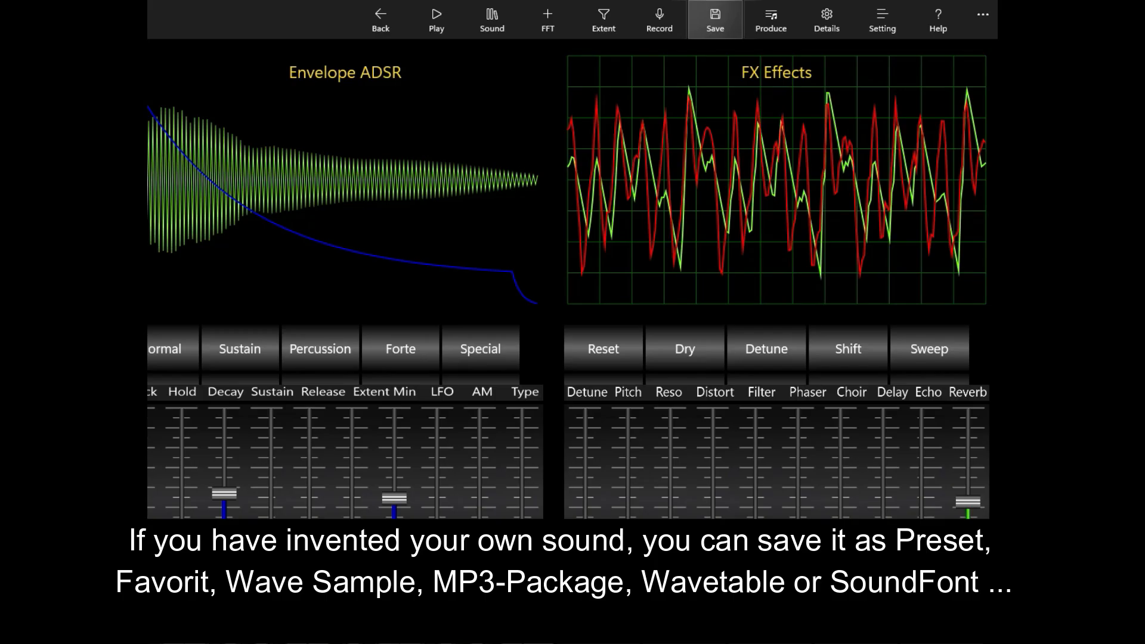
Open the save options for the current synth sound and choose Preset as the save format
{"action": "left_click", "coordinate": [715, 20]}
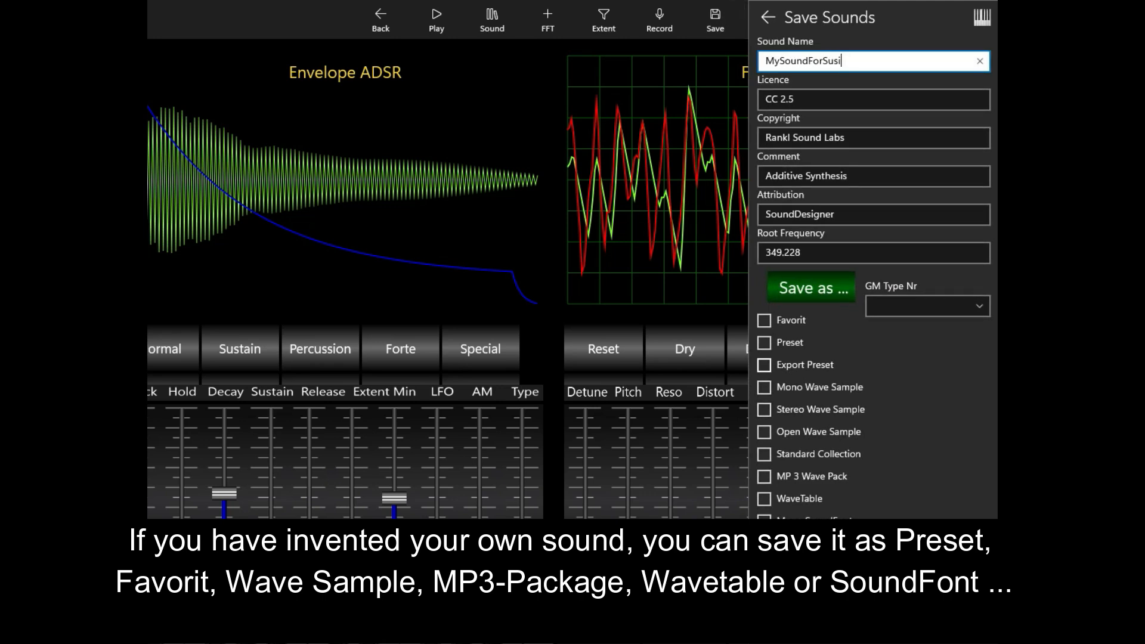
{"action": "left_click", "coordinate": [765, 342]}
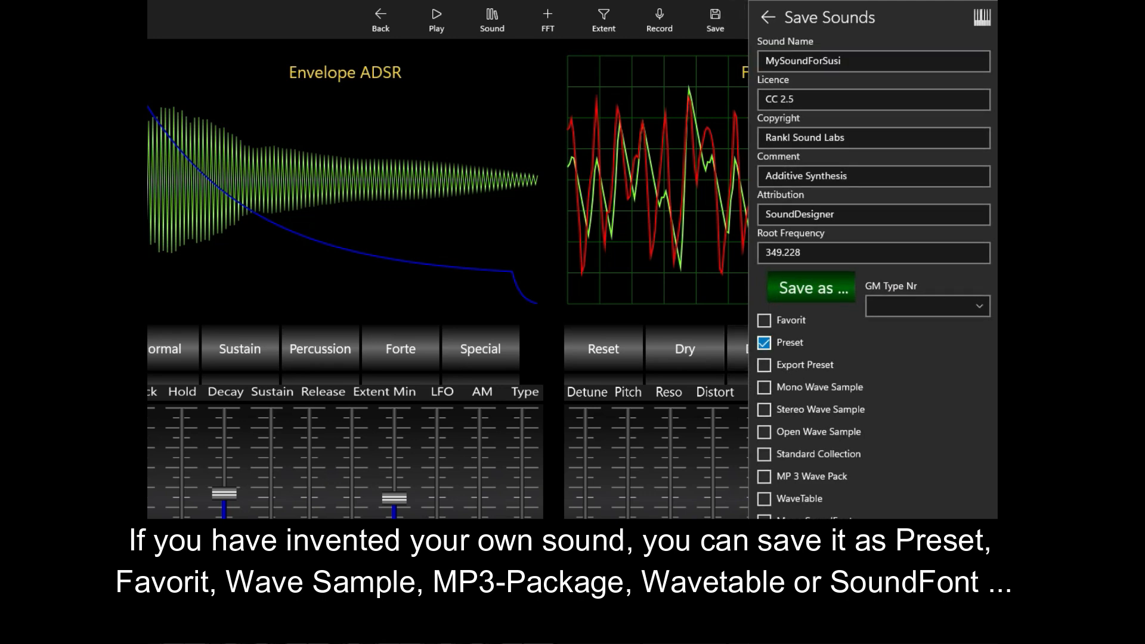